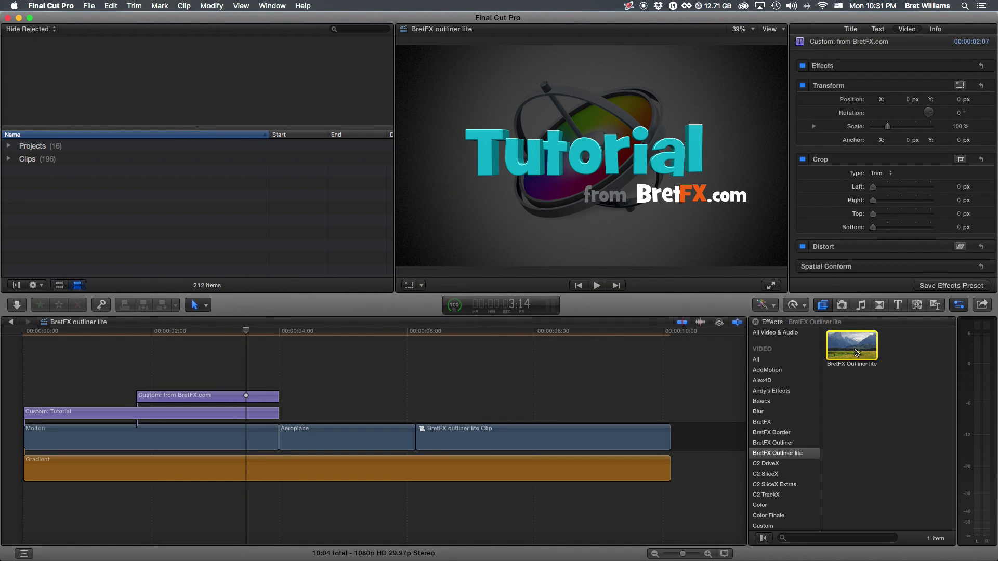
# Apply BretFX Outliner lite to the Tutorial title and preview it from the start
pyautogui.moveTo(855, 353); pyautogui.dragTo(101, 411)
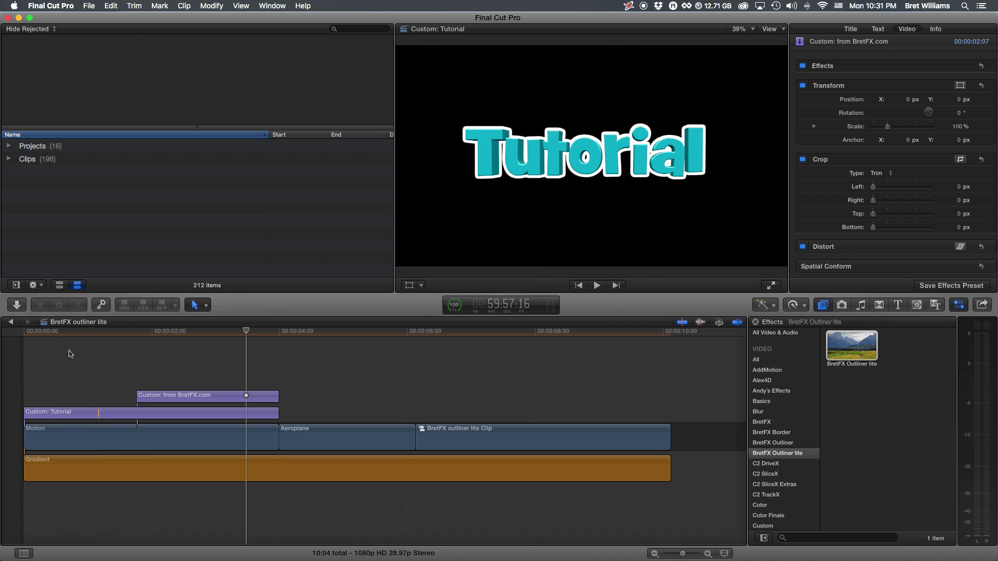
pyautogui.click(37, 335)
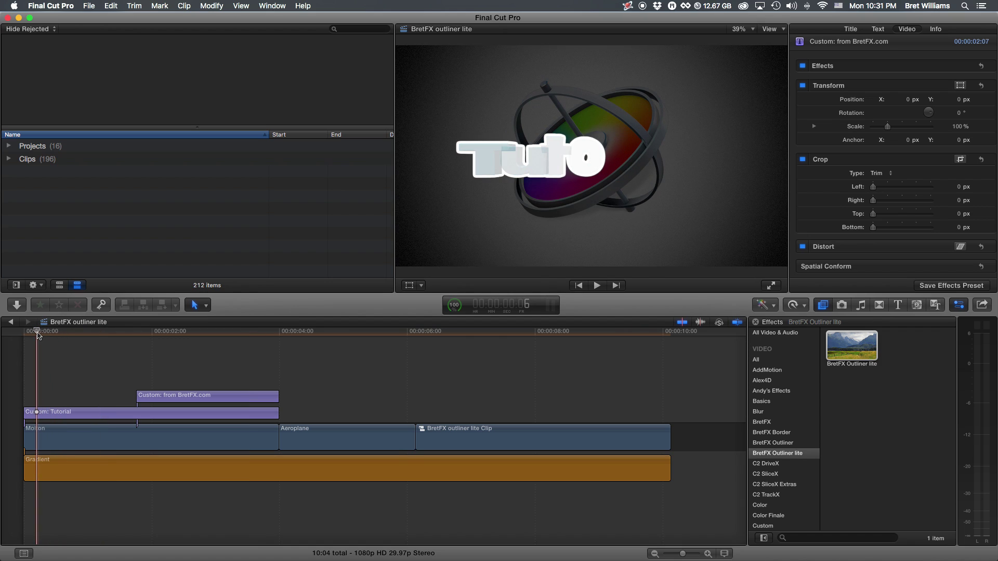
pyautogui.press('space')
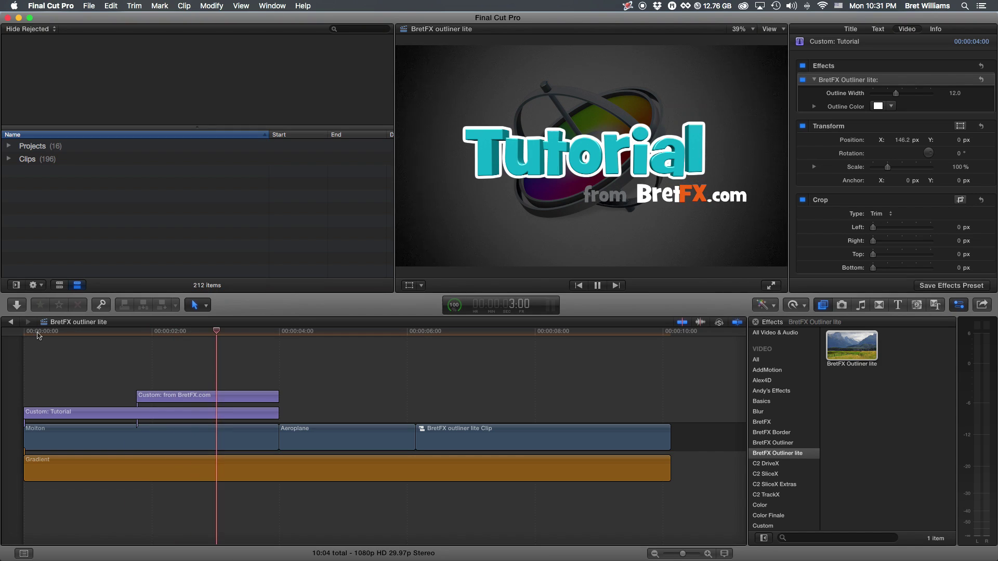
pyautogui.press('space')
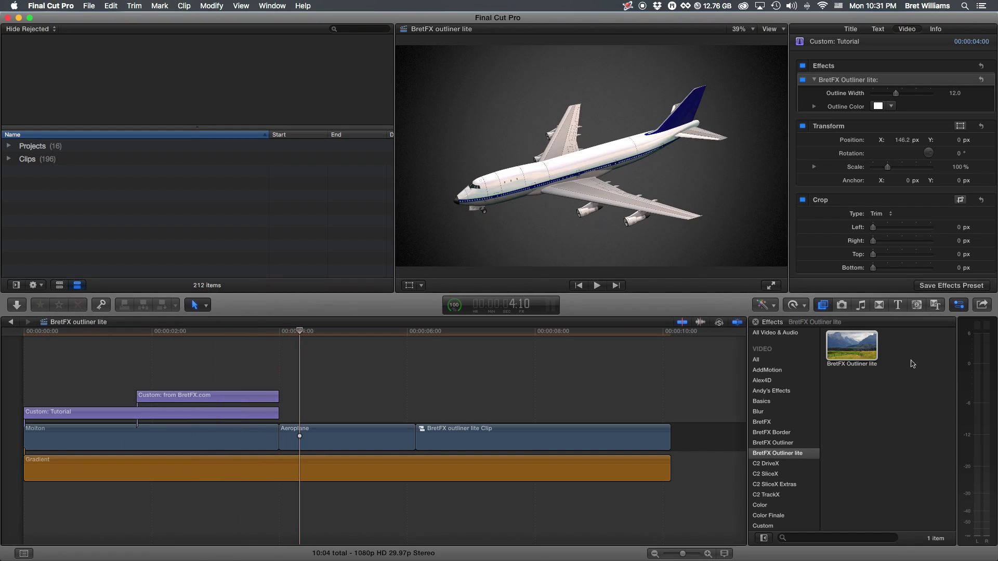
# Apply BretFX Outliner lite to the Aeroplane clip and the later text clip, then preview
pyautogui.moveTo(851, 347); pyautogui.dragTo(366, 445)
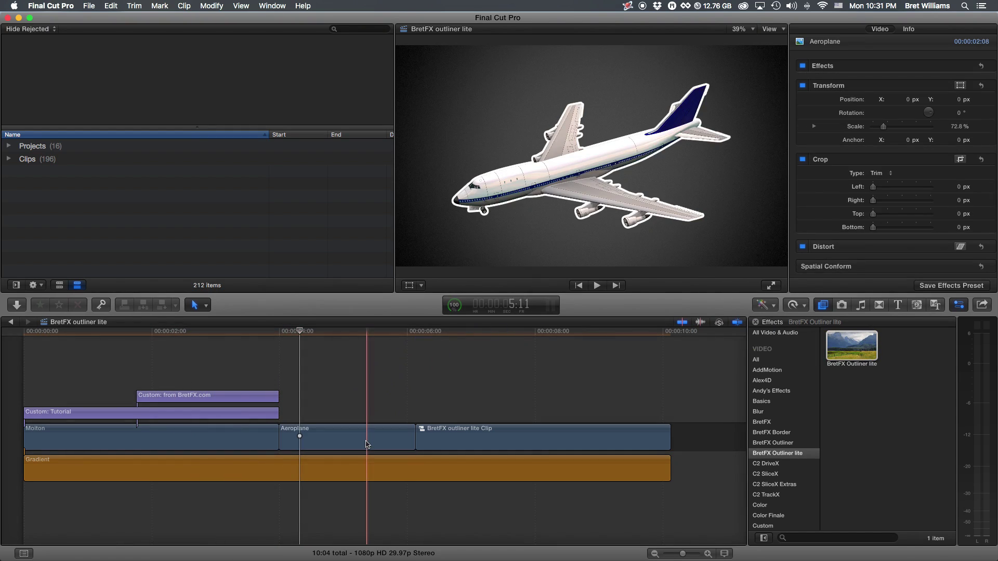
pyautogui.click(425, 334)
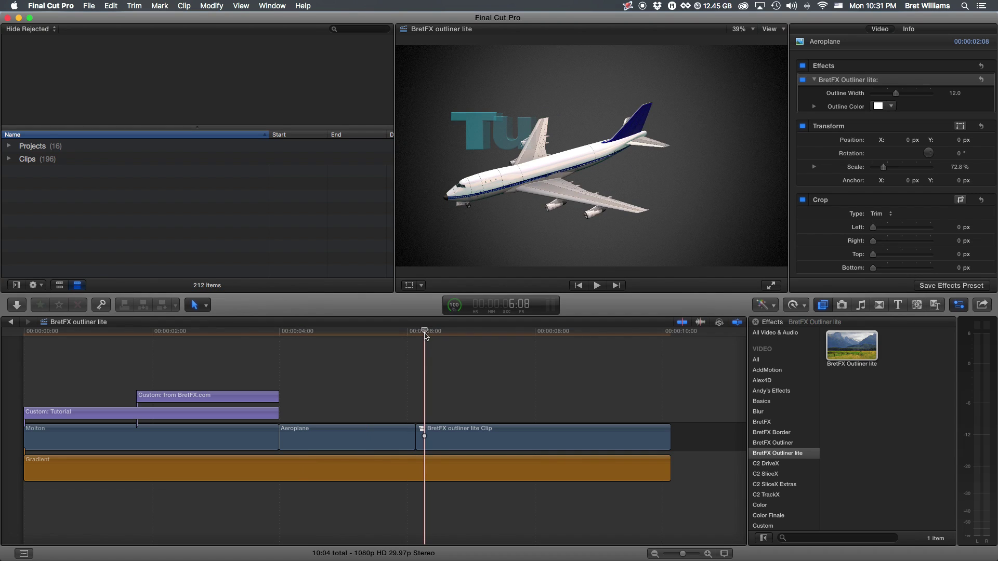
pyautogui.moveTo(425, 334); pyautogui.dragTo(466, 333)
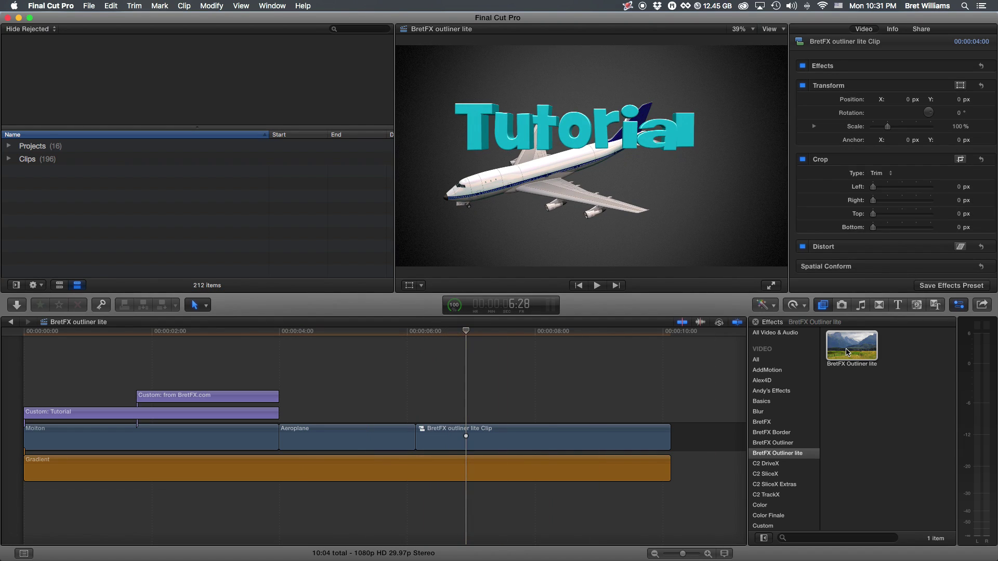
pyautogui.moveTo(847, 353); pyautogui.dragTo(491, 446)
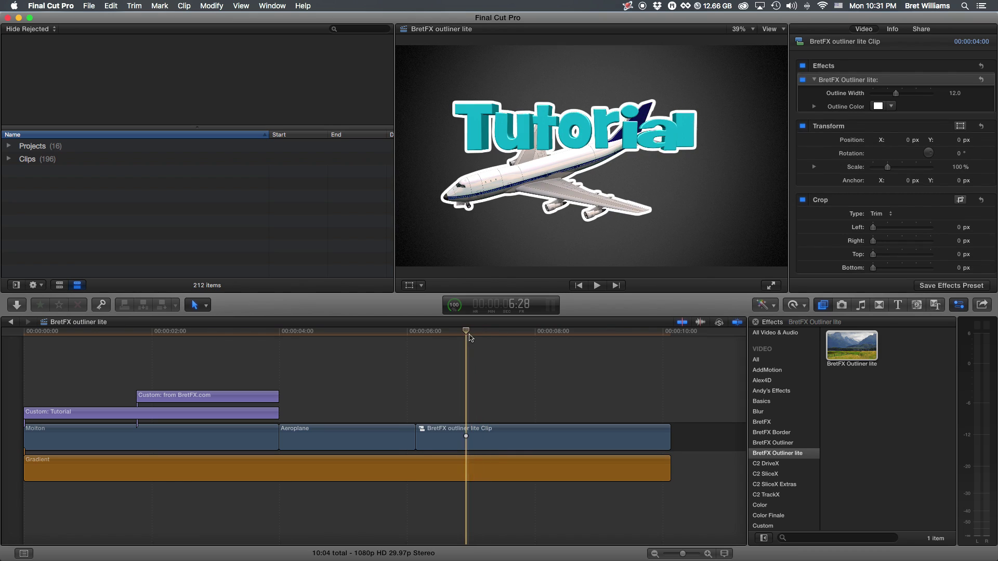
pyautogui.press('space')
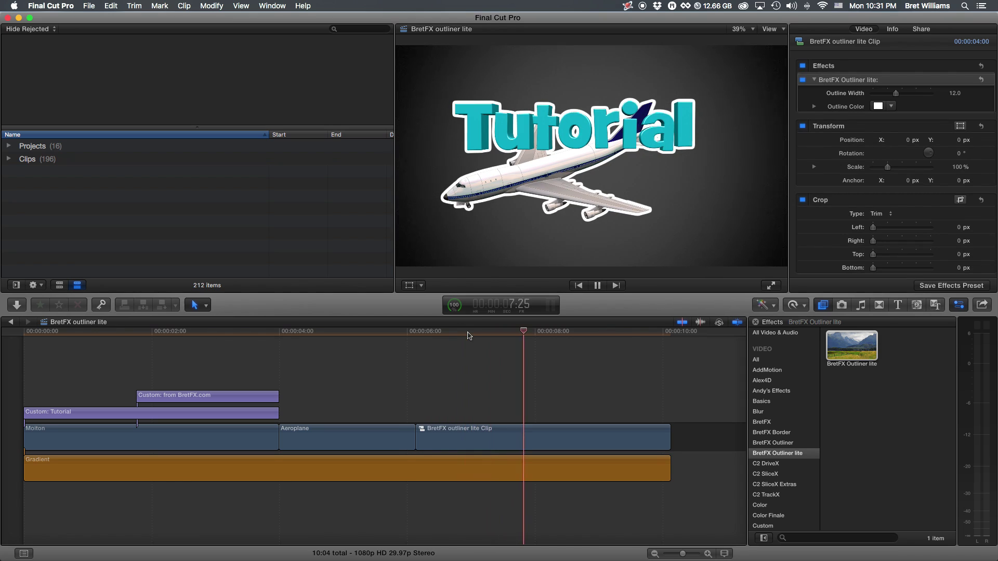
pyautogui.press('space')
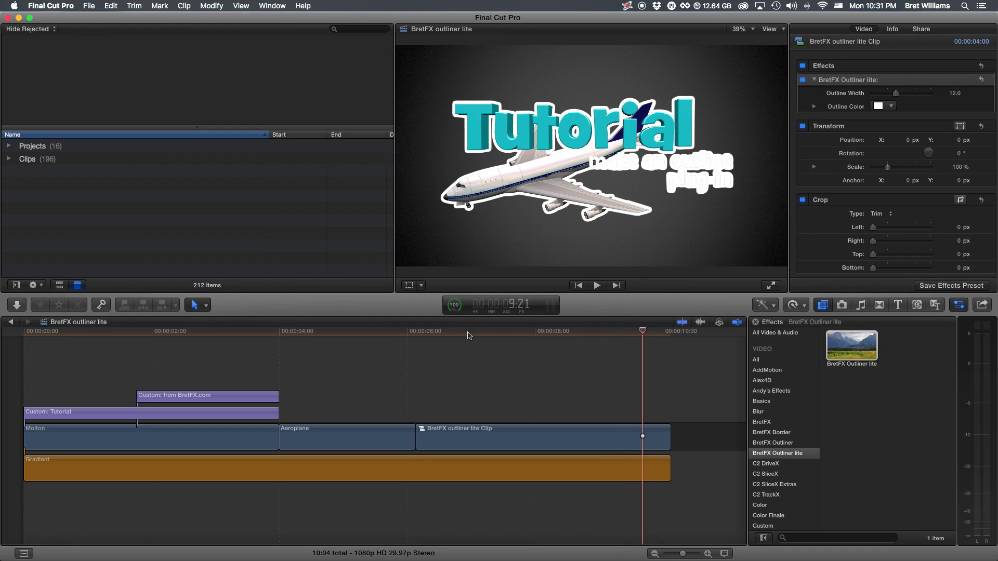
# Set the outline colour to orange and the Outline Width to 30
pyautogui.click(878, 107)
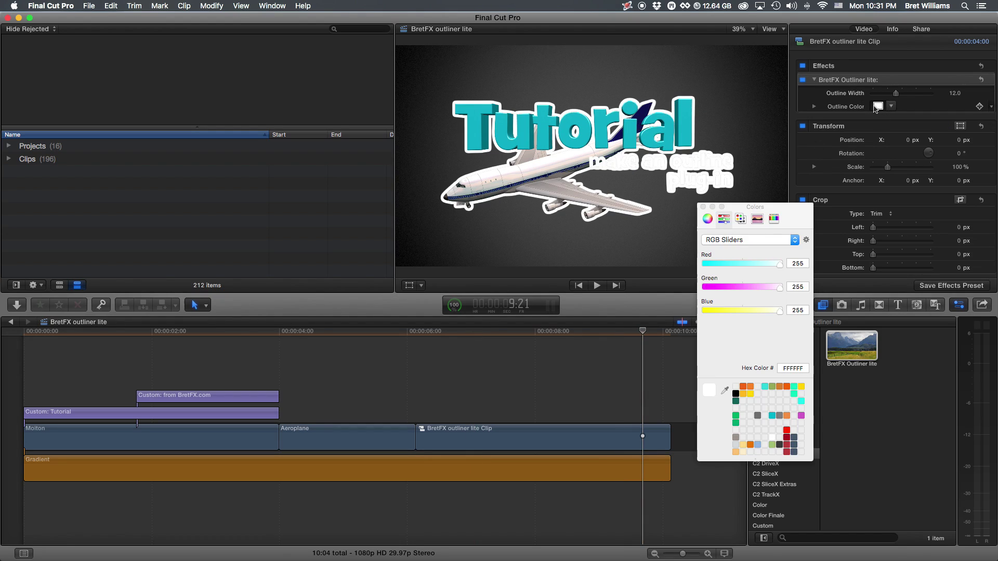
pyautogui.click(750, 387)
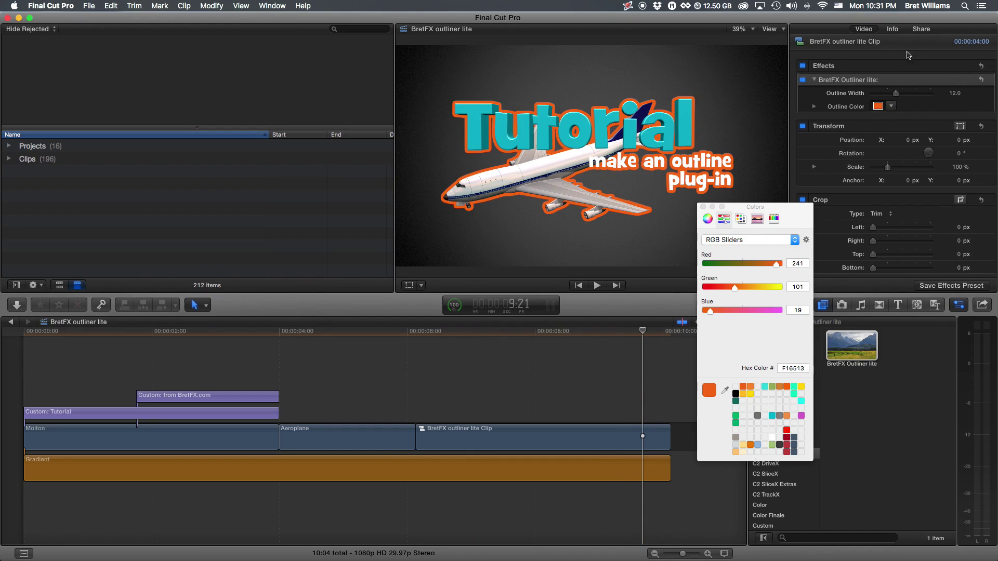
pyautogui.moveTo(897, 93); pyautogui.dragTo(931, 94)
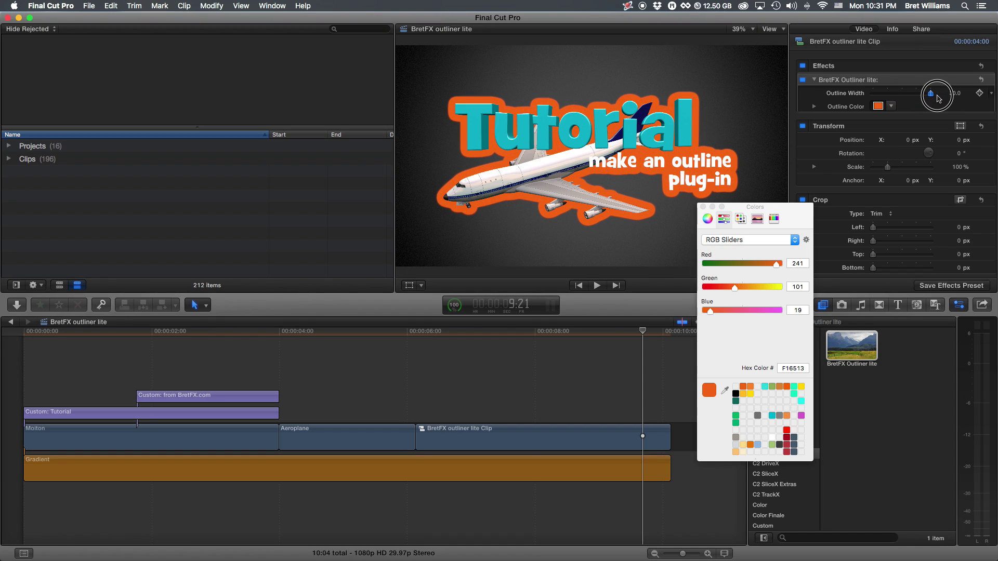
pyautogui.click(703, 208)
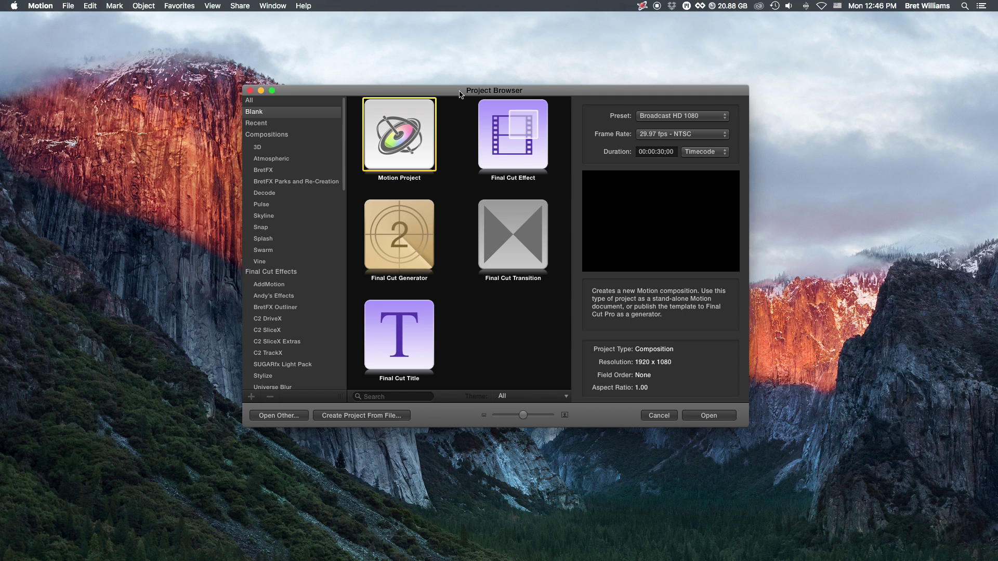
# Create a new Final Cut Effect project (1080 HD, 29.97 fps) from the Project Browser
pyautogui.click(69, 7)
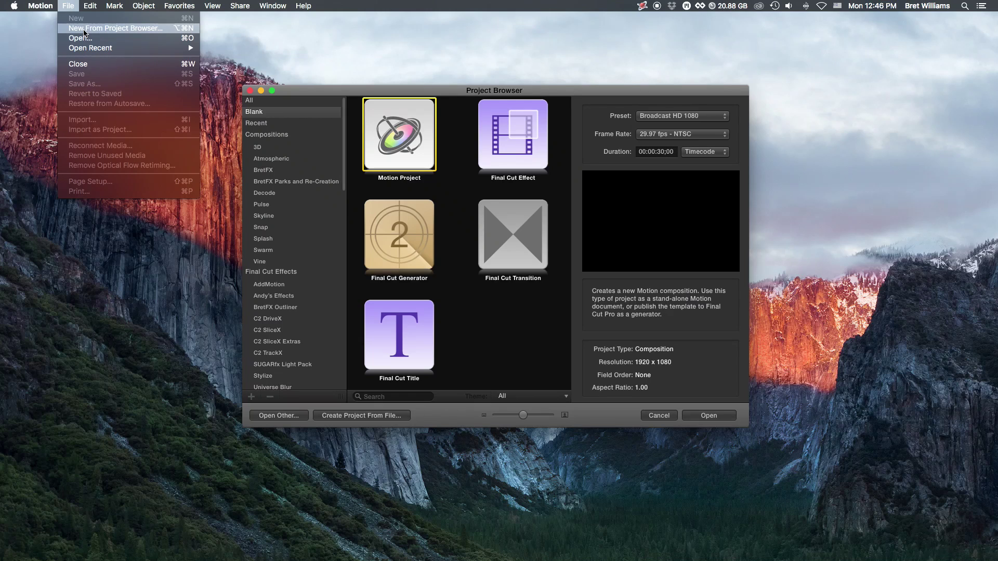
pyautogui.click(468, 96)
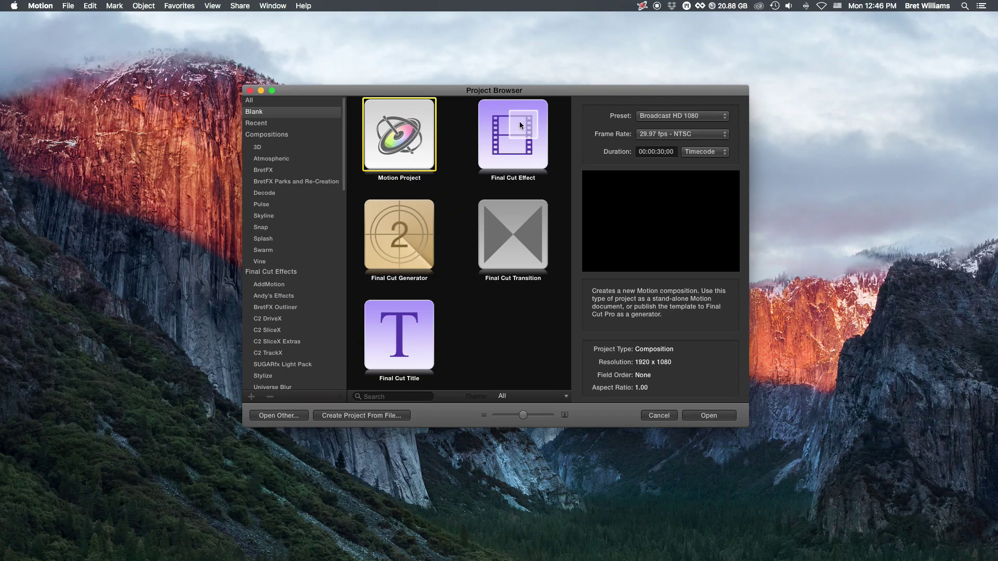
pyautogui.click(518, 140)
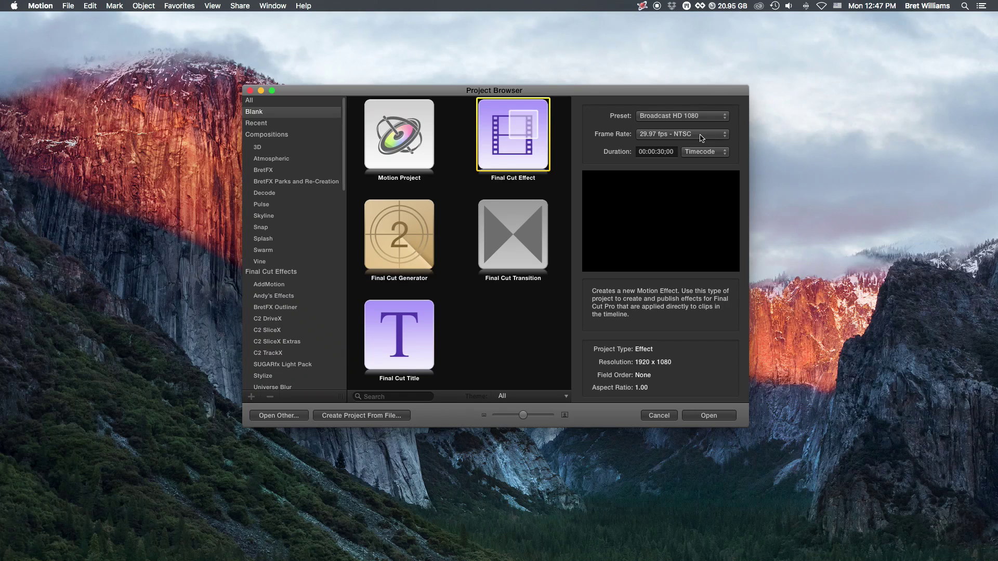
pyautogui.click(709, 417)
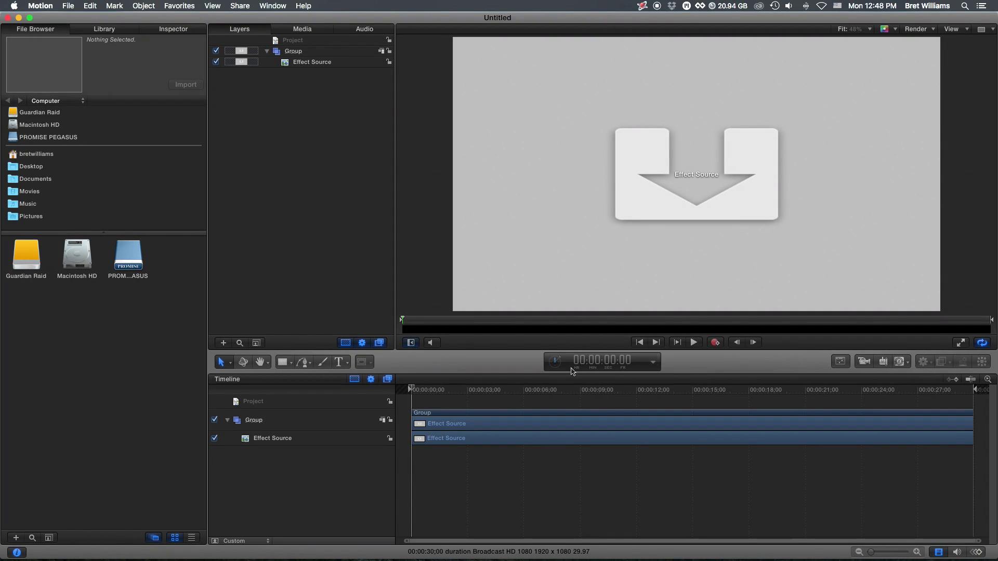
# Drop Aeroplane.png from the Finder media folder onto the Effect Source layer as its preview
pyautogui.click(311, 62)
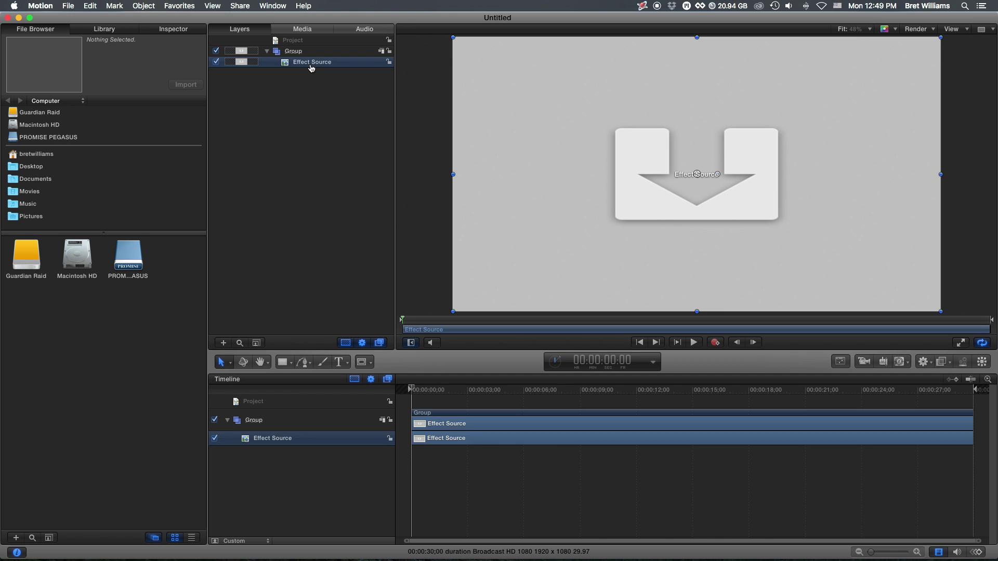
pyautogui.press('super+Tab')
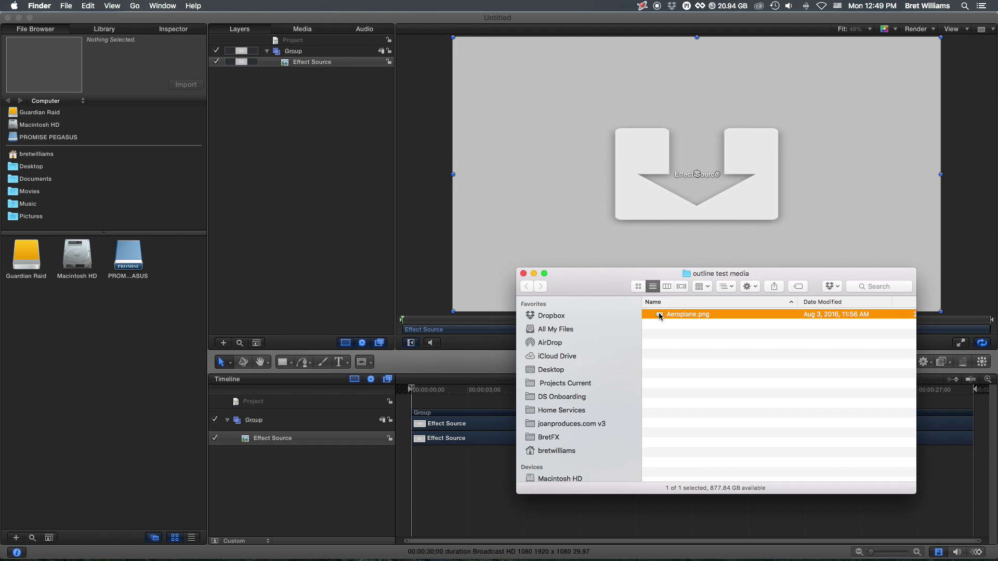
pyautogui.moveTo(658, 316)
pyautogui.mouseDown()
pyautogui.moveTo(333, 133)
pyautogui.moveTo(315, 65)
pyautogui.mouseUp()
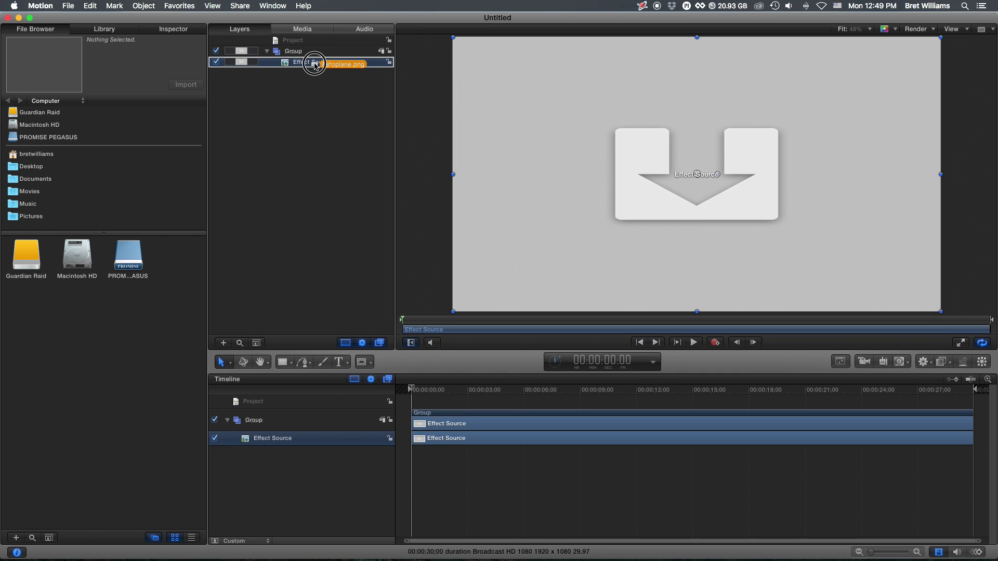
pyautogui.moveTo(314, 65); pyautogui.dragTo(294, 63)
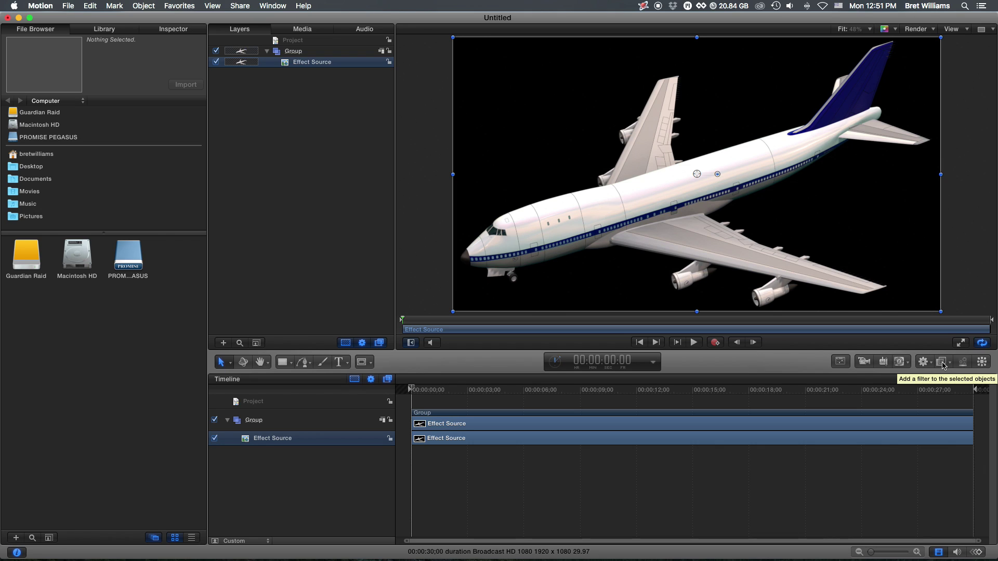
# Add a Glow > Outer Glow filter to Effect Source and show its Inspector settings
pyautogui.click(943, 365)
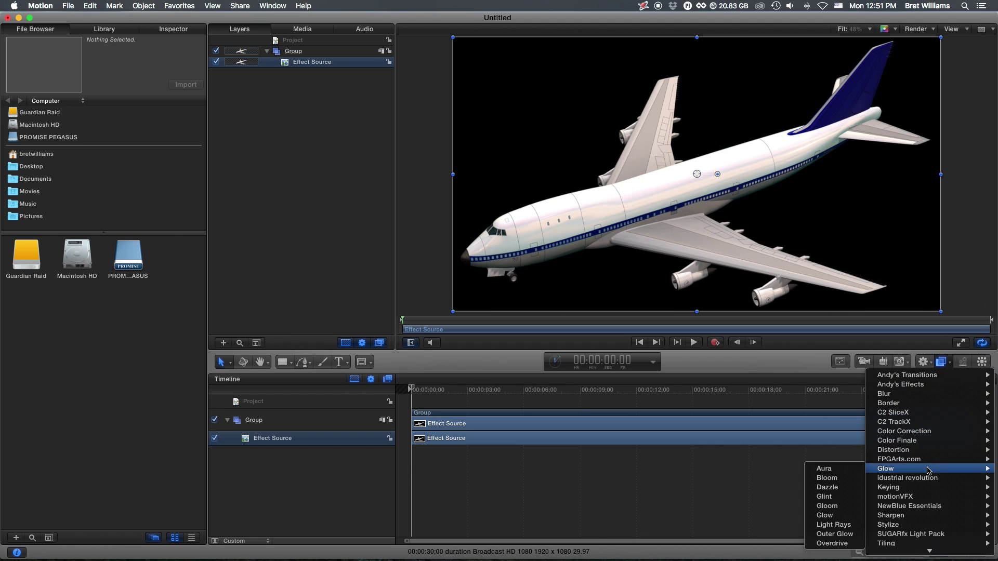
pyautogui.moveTo(886, 468)
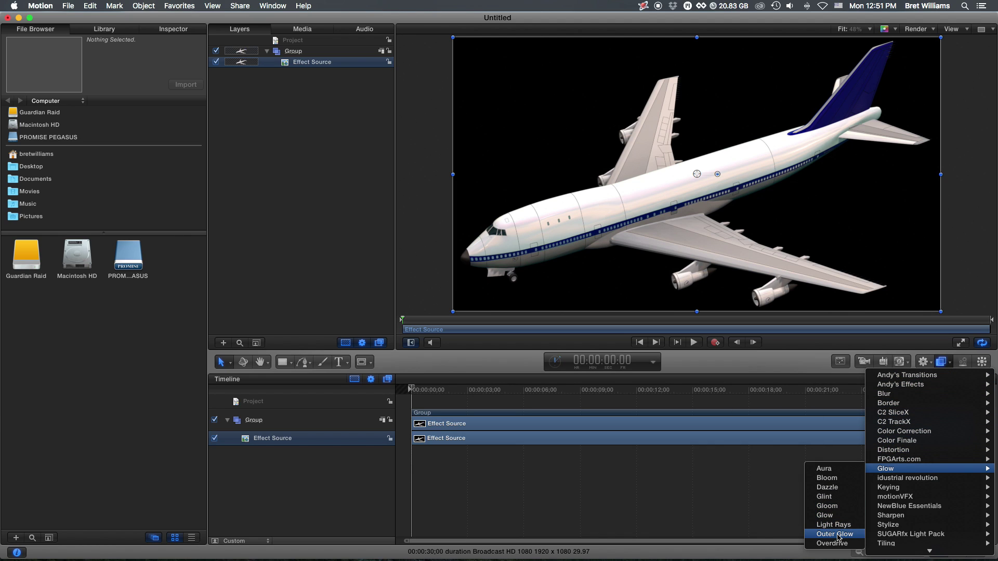
pyautogui.click(837, 536)
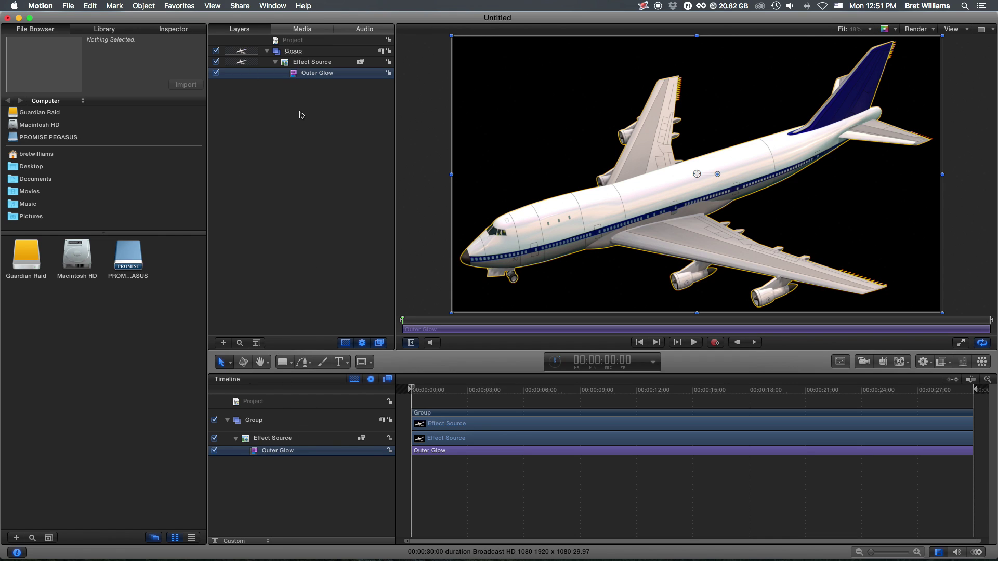
pyautogui.click(179, 31)
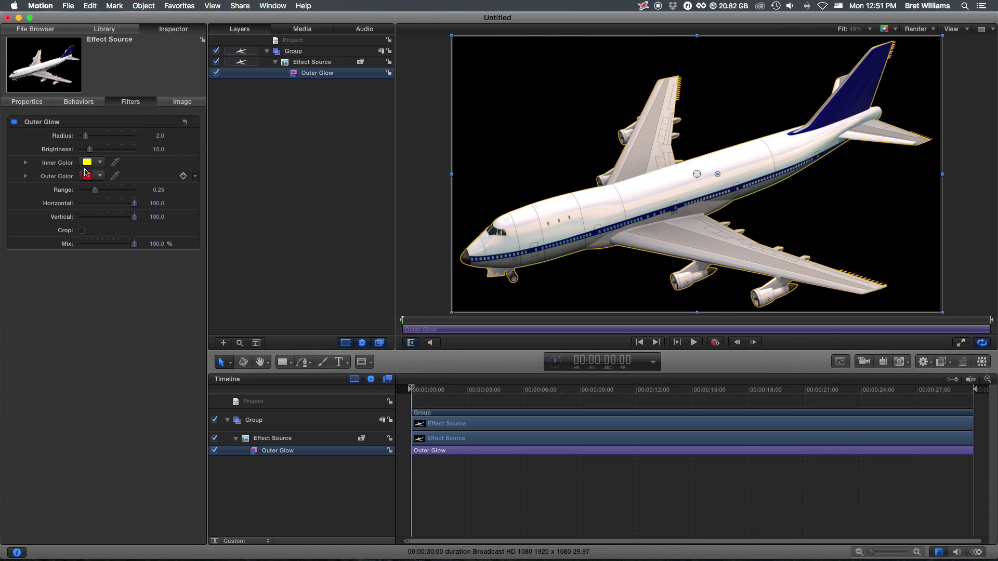
pyautogui.moveTo(116, 175)
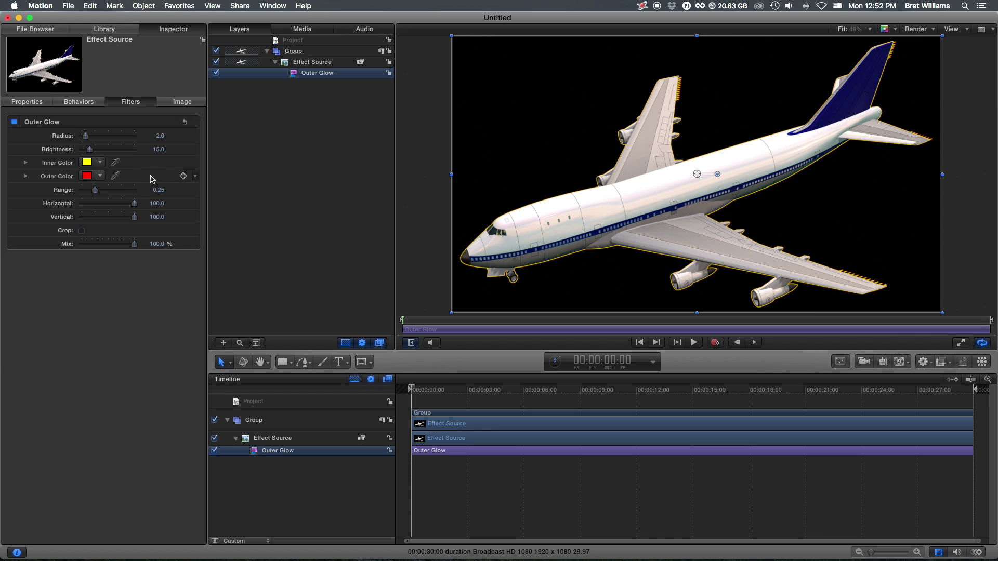
# Add a Link parameter behaviour to the Outer Glow's Outer Color parameter
pyautogui.click(195, 178)
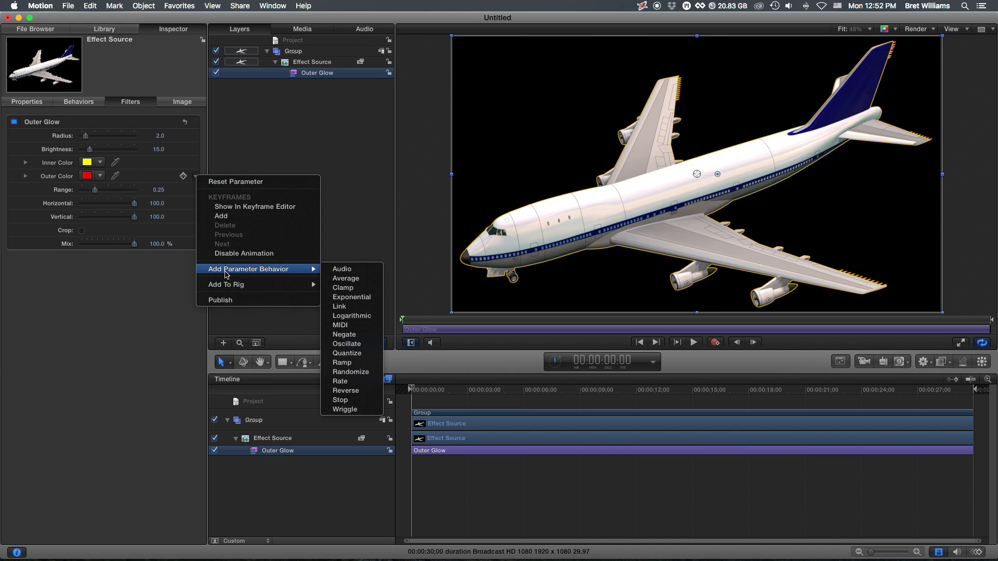
pyautogui.moveTo(248, 269)
pyautogui.click(344, 307)
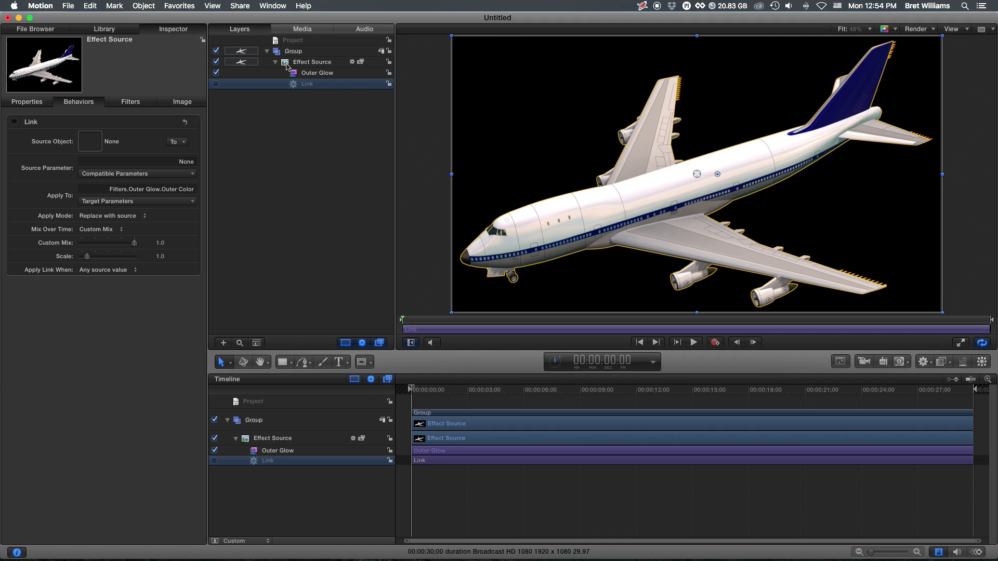
# Make Effect Source the Link's source object, with Outer Glow > Inner Color as source parameter
pyautogui.click(286, 63)
pyautogui.moveTo(286, 64); pyautogui.dragTo(94, 147)
pyautogui.moveTo(94, 146); pyautogui.dragTo(90, 146)
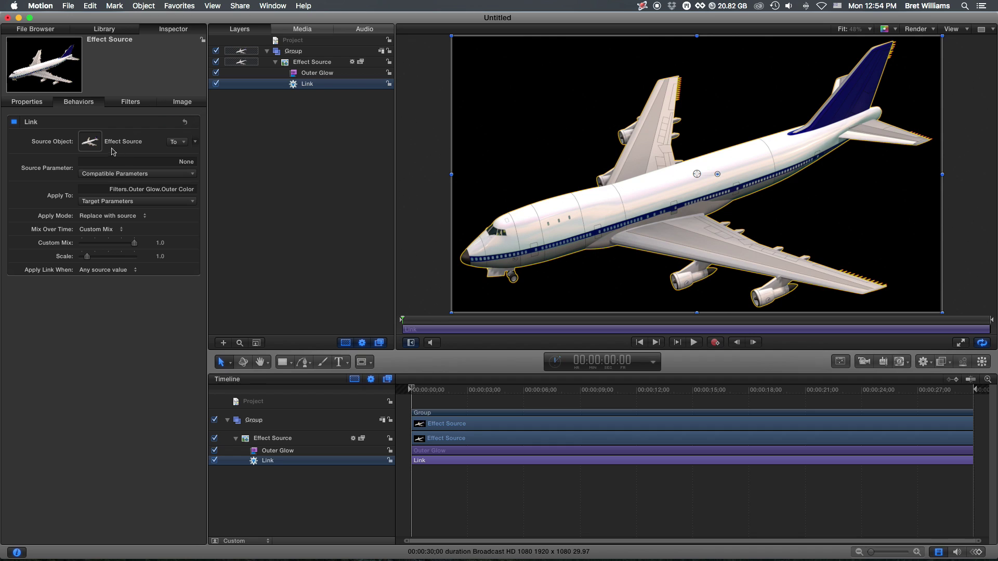
pyautogui.click(133, 173)
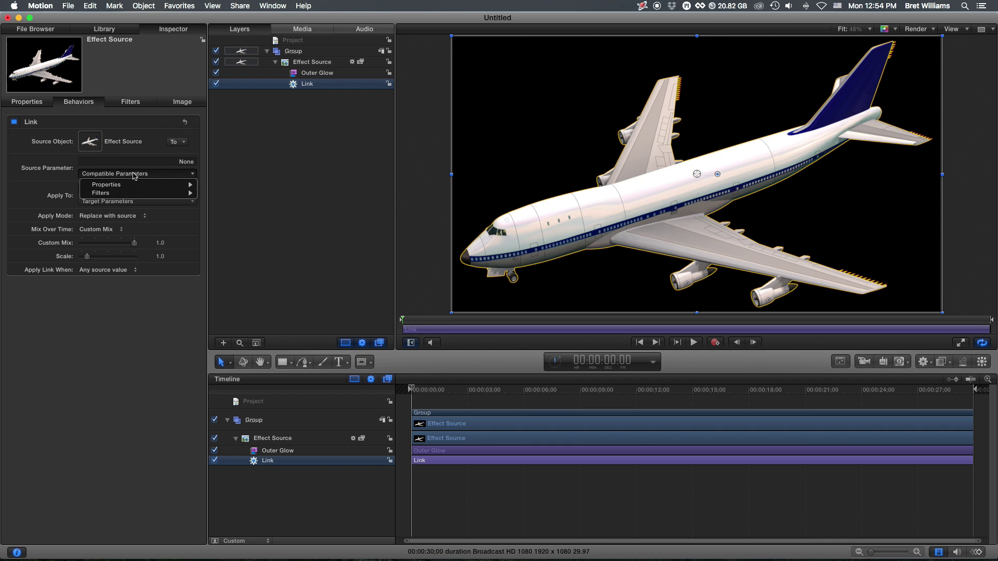
pyautogui.moveTo(102, 193)
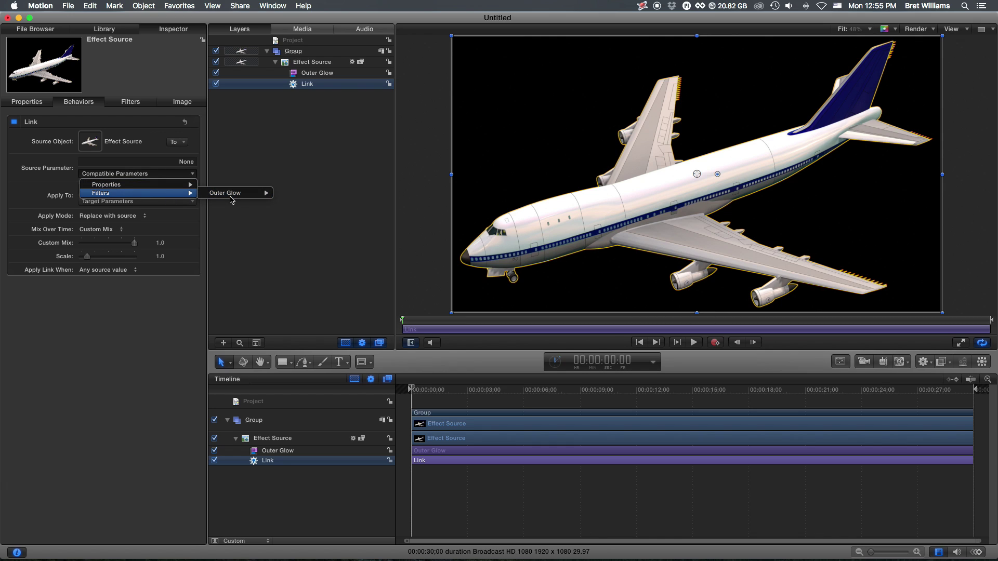
pyautogui.moveTo(231, 192)
pyautogui.moveTo(307, 193)
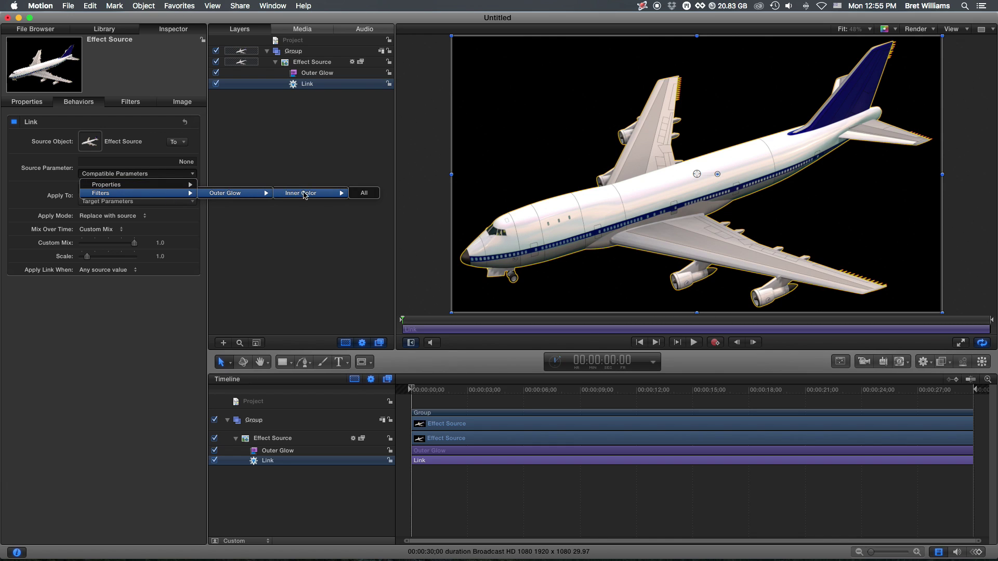
pyautogui.click(367, 193)
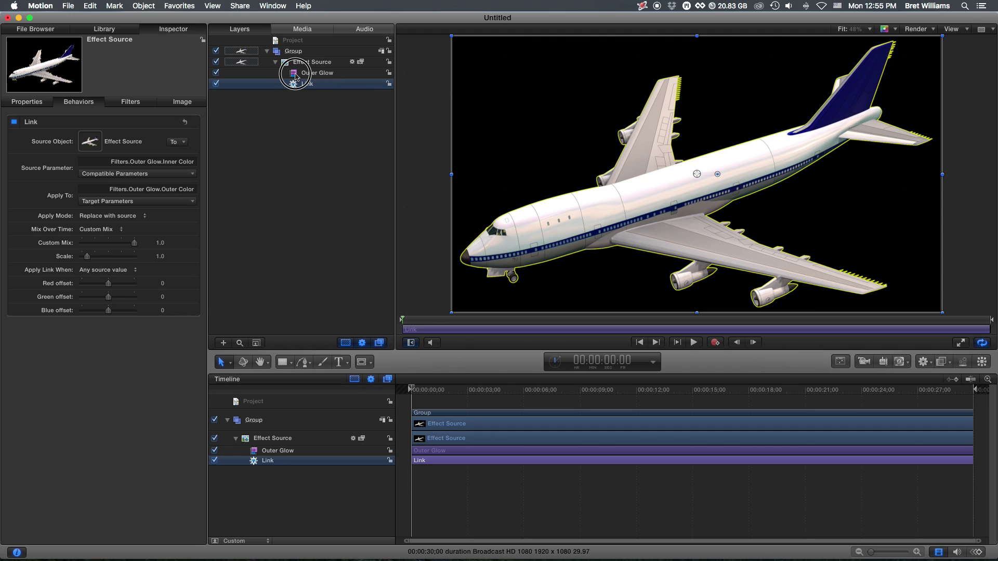
# Change the Outer Glow's Inner Color to white in the Colors window
pyautogui.click(296, 76)
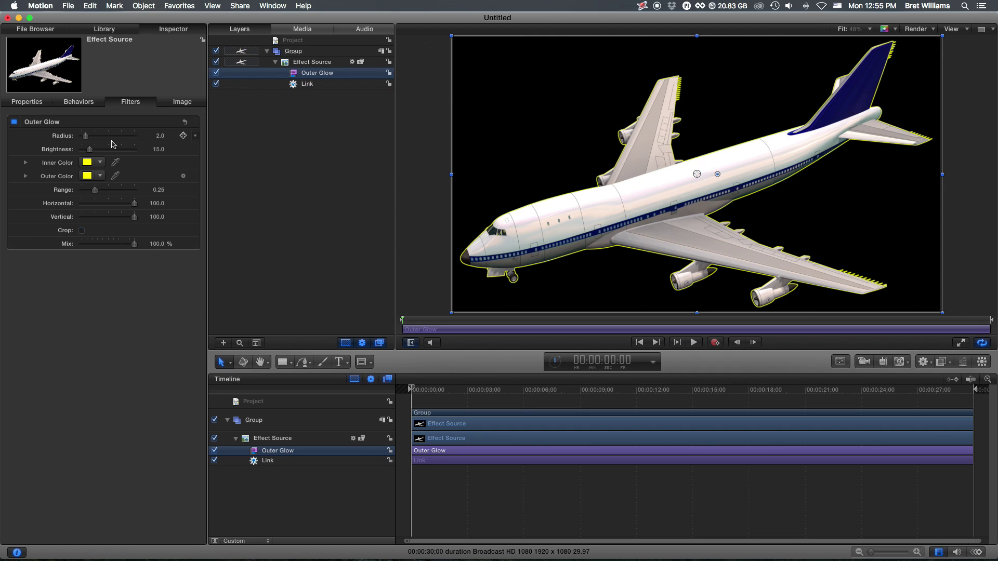
pyautogui.click(87, 162)
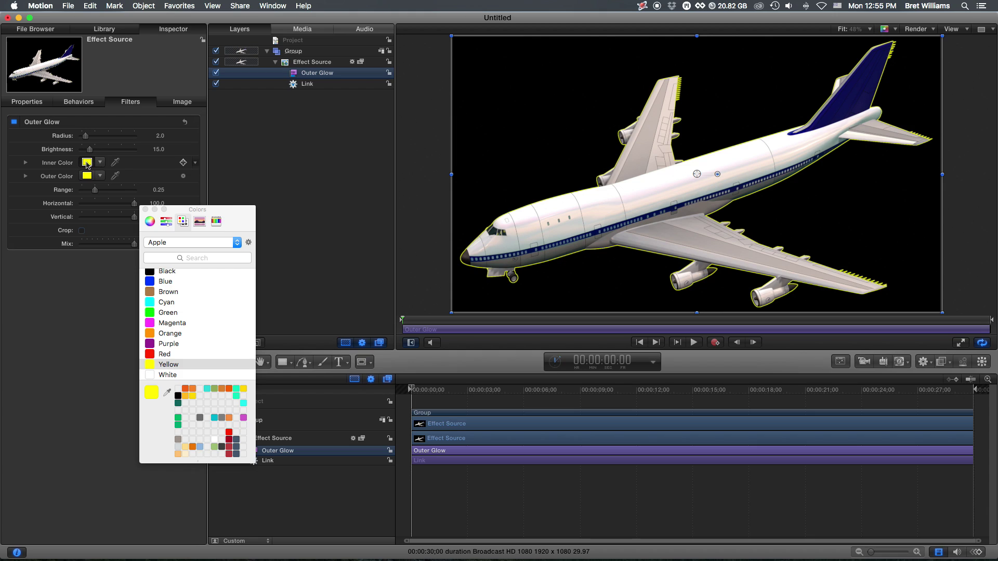
pyautogui.click(152, 354)
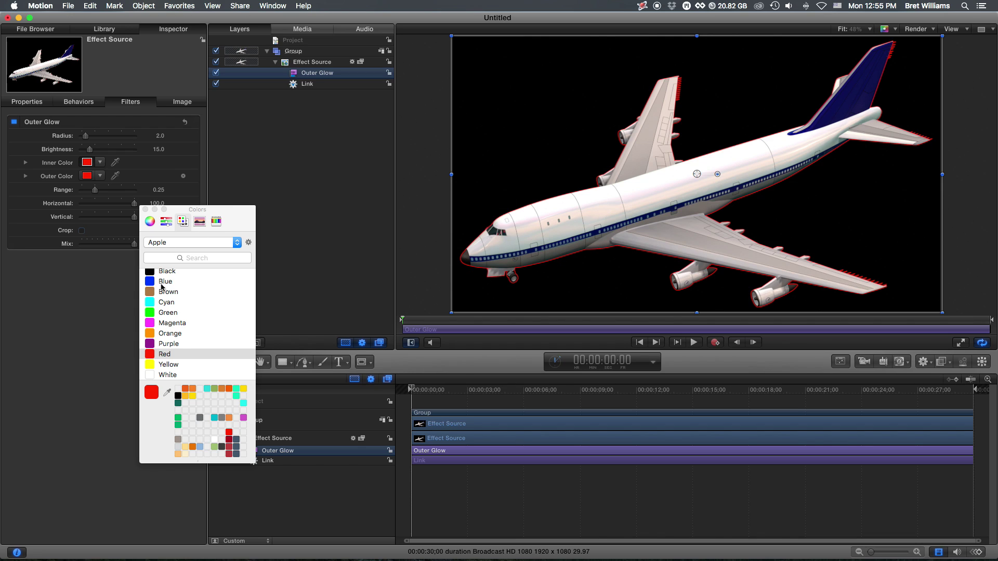
pyautogui.click(214, 443)
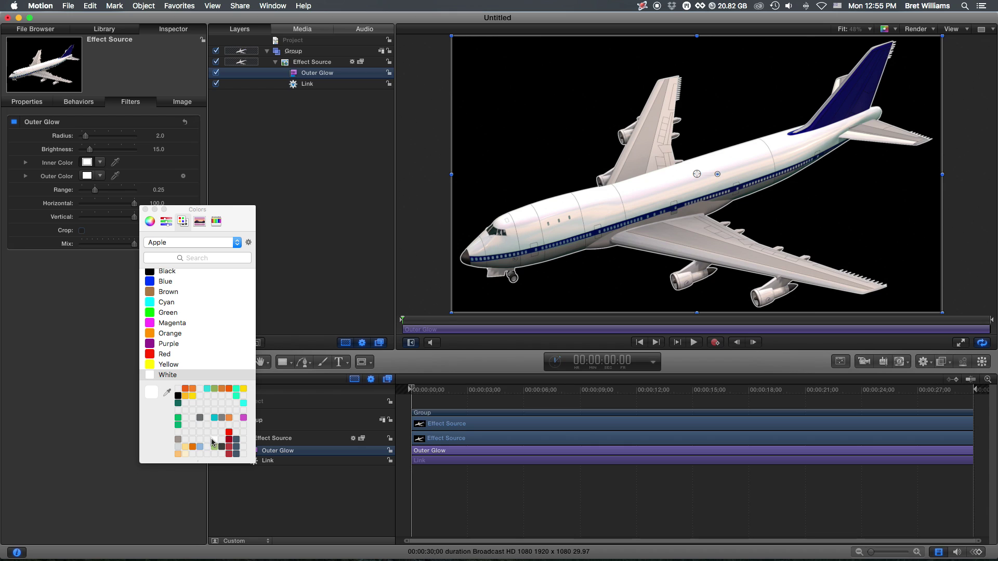
pyautogui.click(145, 211)
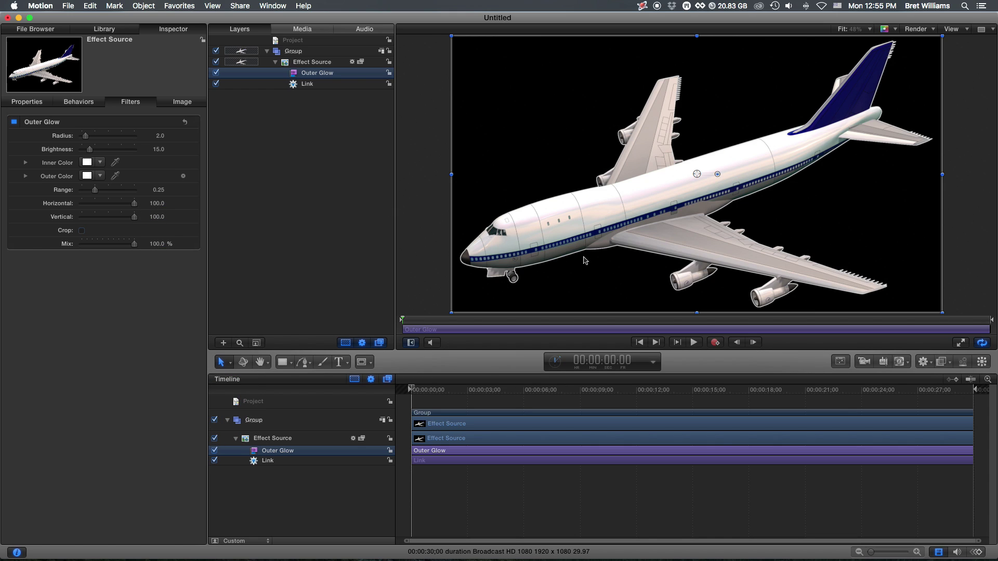
# Set the Outer Glow Radius to 15 and Range to 0
pyautogui.click(86, 137)
pyautogui.moveTo(85, 136); pyautogui.dragTo(109, 140)
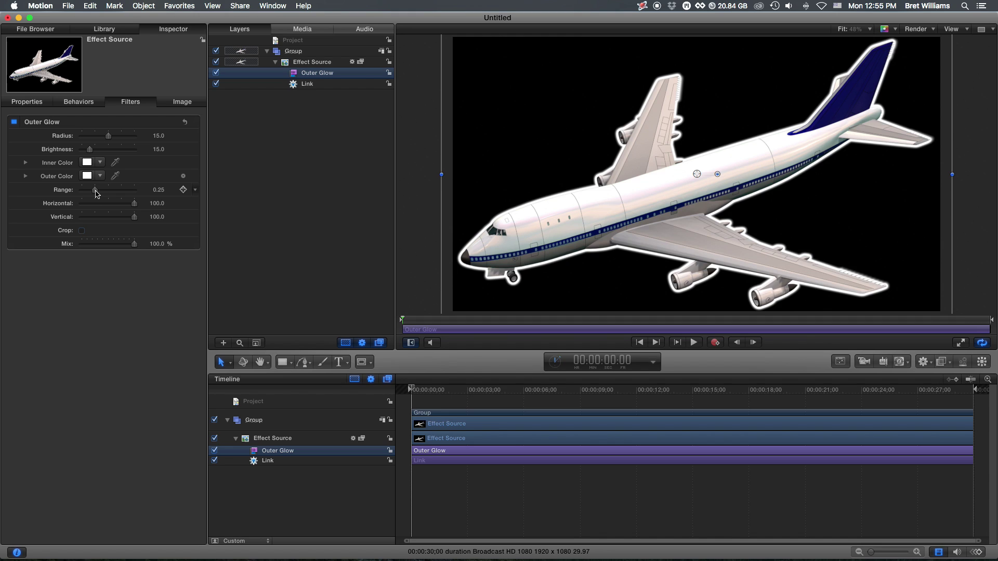
pyautogui.moveTo(95, 194); pyautogui.dragTo(62, 193)
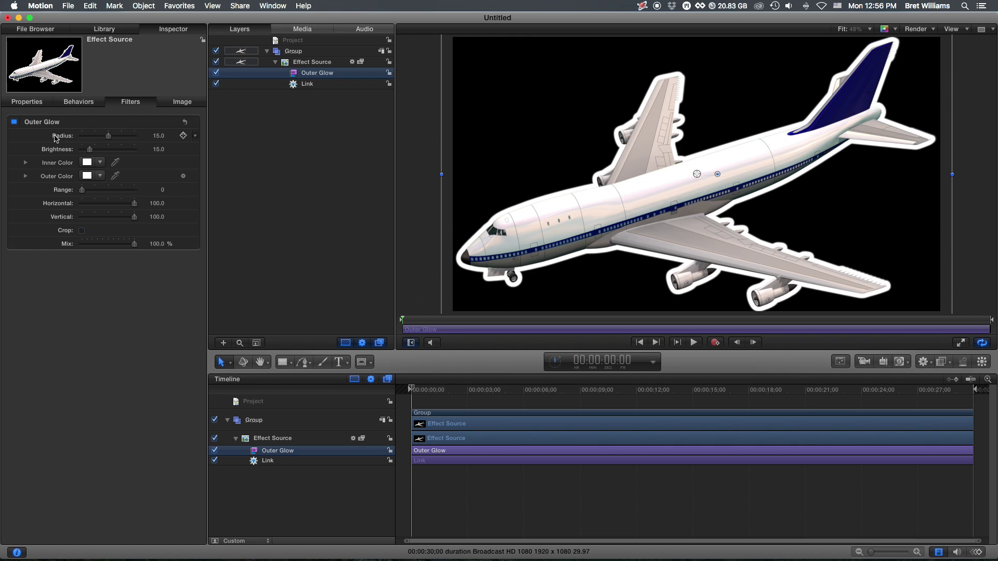
pyautogui.moveTo(108, 138)
pyautogui.mouseDown()
pyautogui.moveTo(93, 137)
pyautogui.moveTo(129, 137)
pyautogui.moveTo(100, 138)
pyautogui.moveTo(122, 139)
pyautogui.moveTo(108, 141)
pyautogui.mouseUp()
# Publish the Outer Glow Radius parameter from its animation menu
pyautogui.click(196, 138)
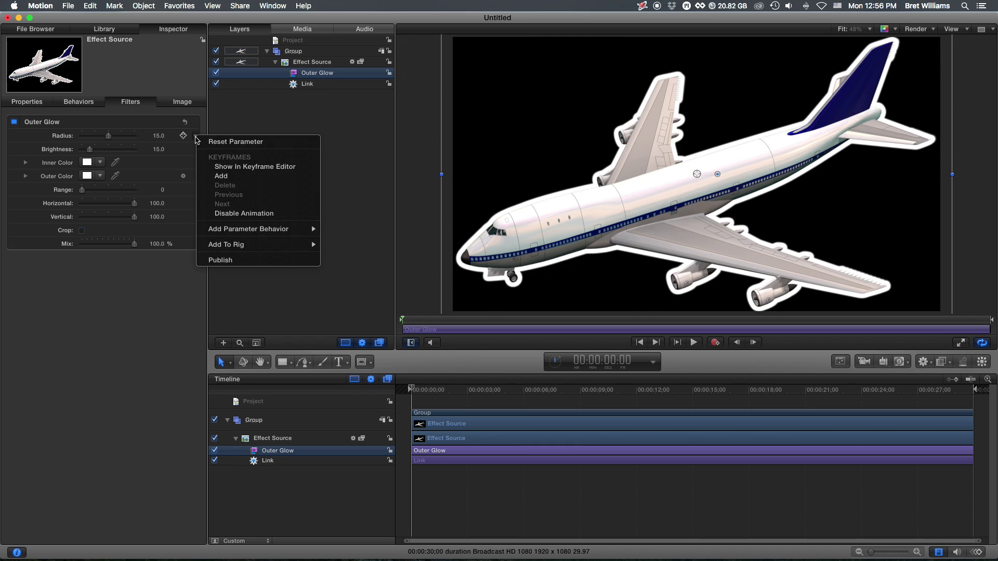
pyautogui.click(221, 261)
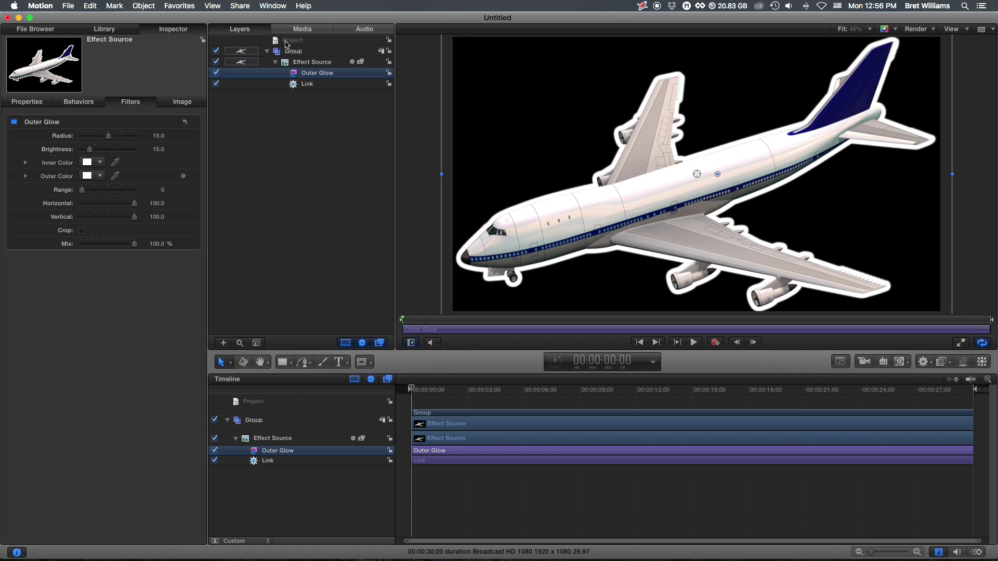
# Select the Project layer and view its Published Parameters, showing Radius at 15.0
pyautogui.click(293, 43)
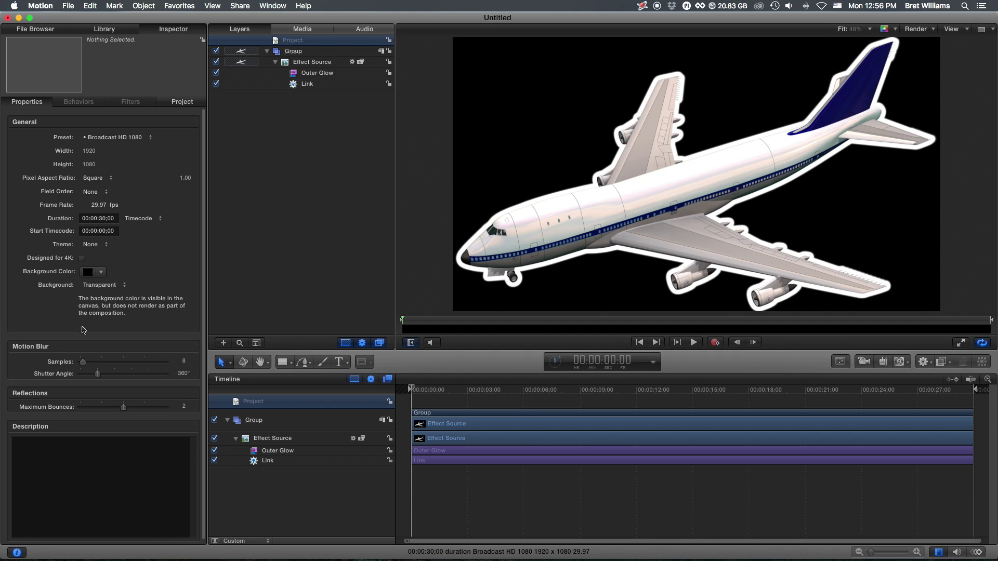
pyautogui.click(89, 152)
pyautogui.click(186, 106)
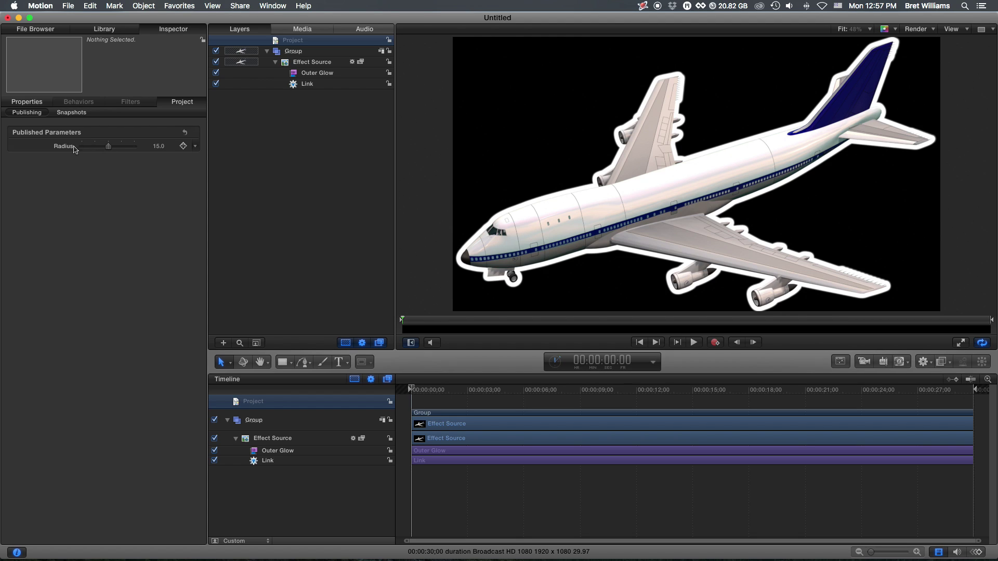
# Relabel the published Radius parameter 'Outline Width' and test a thinner value
pyautogui.moveTo(109, 147)
pyautogui.click(63, 146)
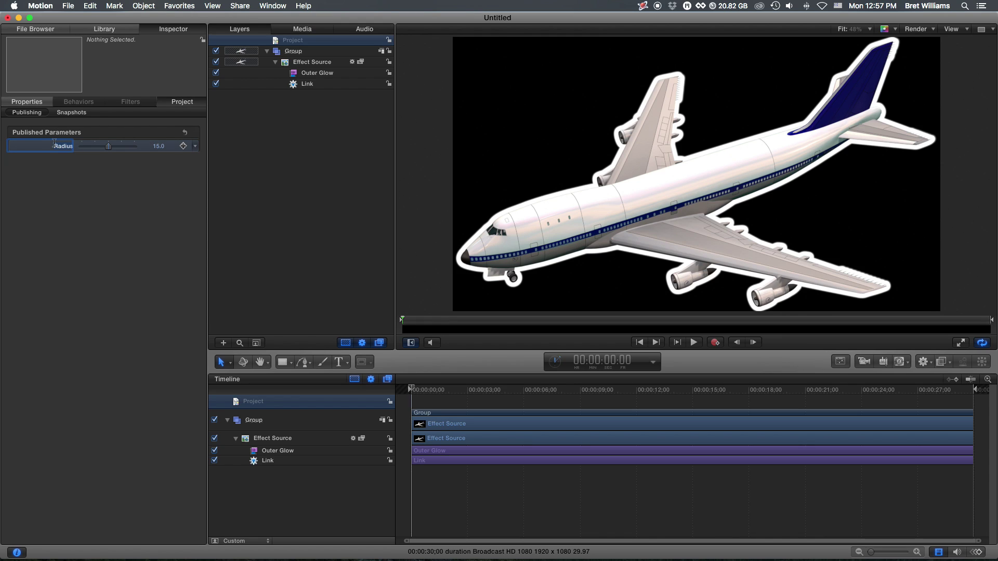
pyautogui.write('c')
pyautogui.write('ine Width')
pyautogui.press('Return')
pyautogui.moveTo(110, 147)
pyautogui.mouseDown()
pyautogui.moveTo(99, 149)
pyautogui.moveTo(108, 149)
pyautogui.mouseUp()
# Reselect the Outer Glow filter and publish its Inner Color parameter
pyautogui.click(312, 75)
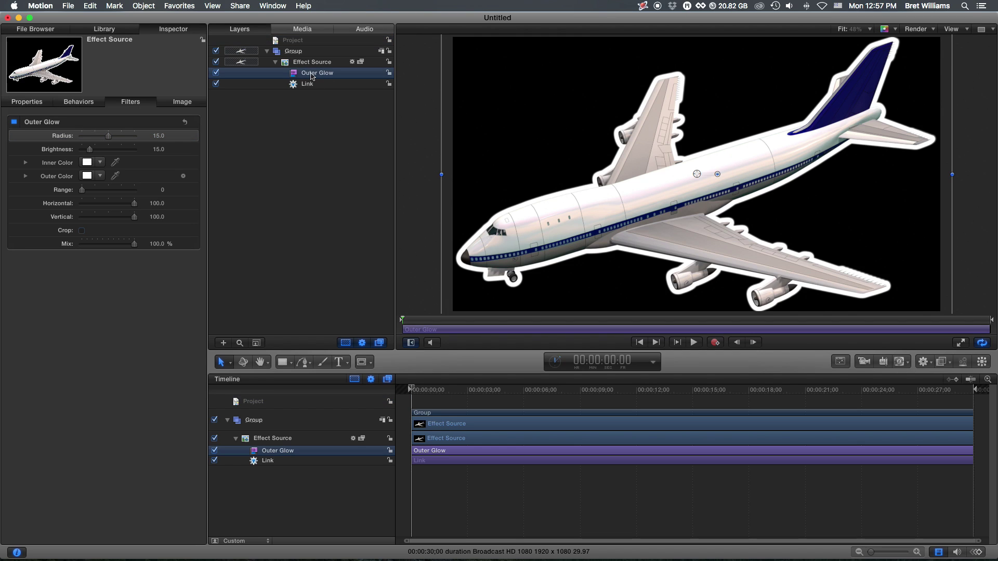
pyautogui.moveTo(124, 163)
pyautogui.click(196, 167)
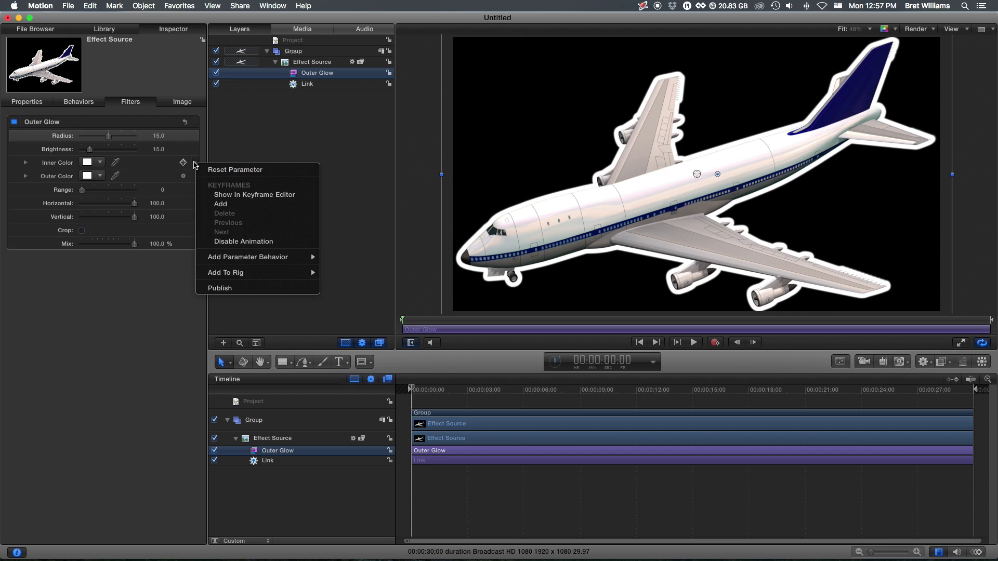
pyautogui.click(225, 289)
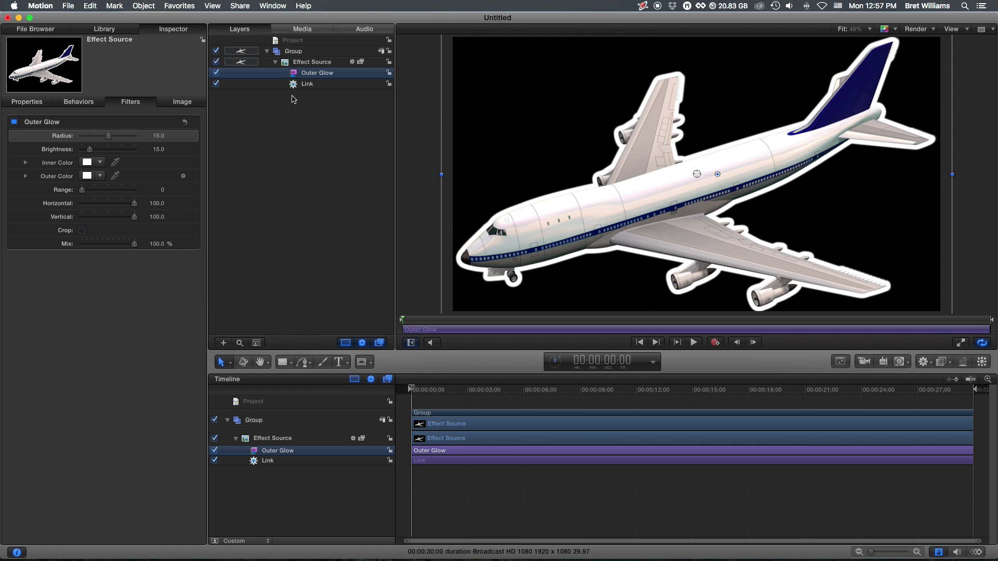
# In the Project Publishing pane, relabel the Inner Color parameter 'Outline Color'
pyautogui.click(294, 41)
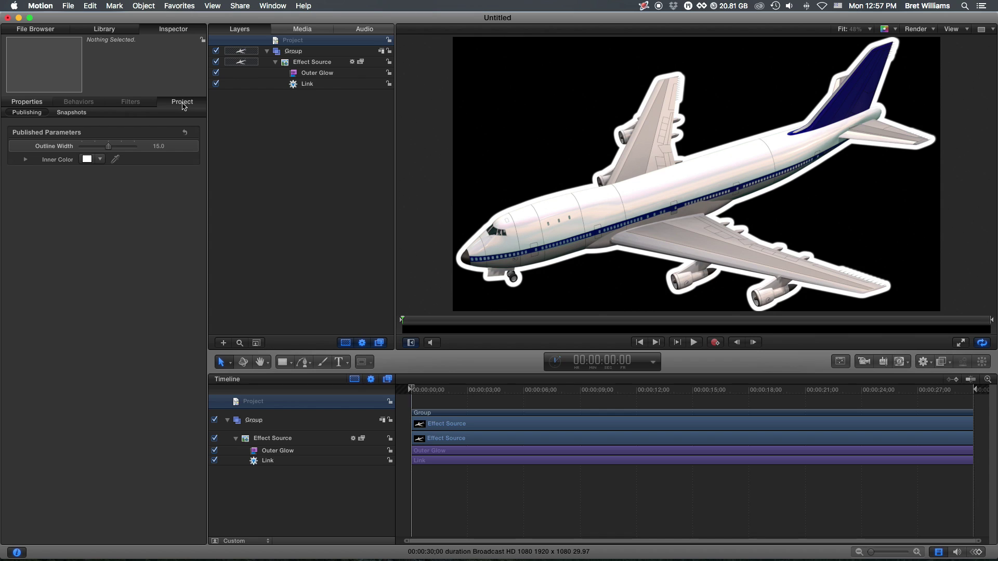
pyautogui.click(57, 159)
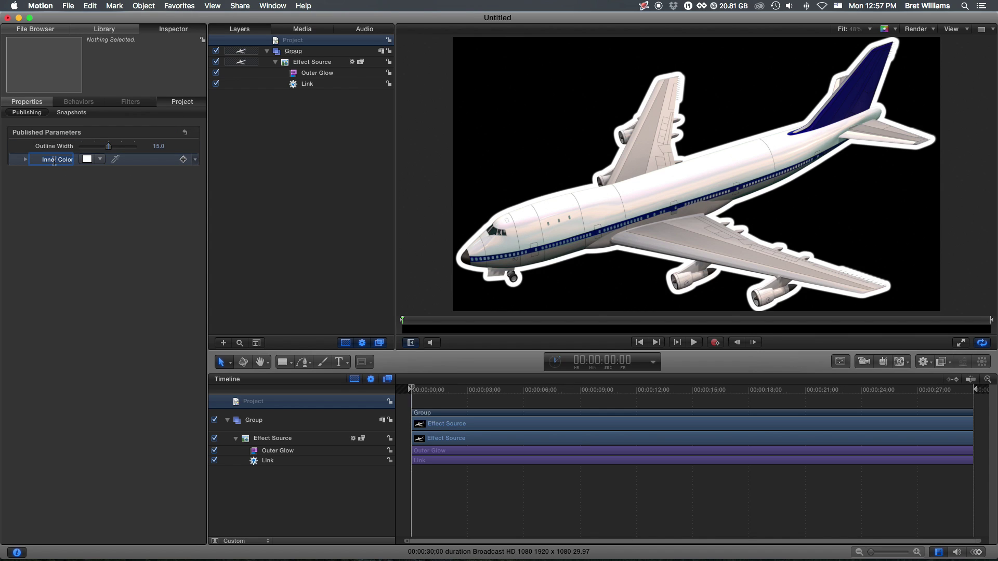
pyautogui.write('Out')
pyautogui.write('line Co')
pyautogui.write('lor')
pyautogui.press('Return')
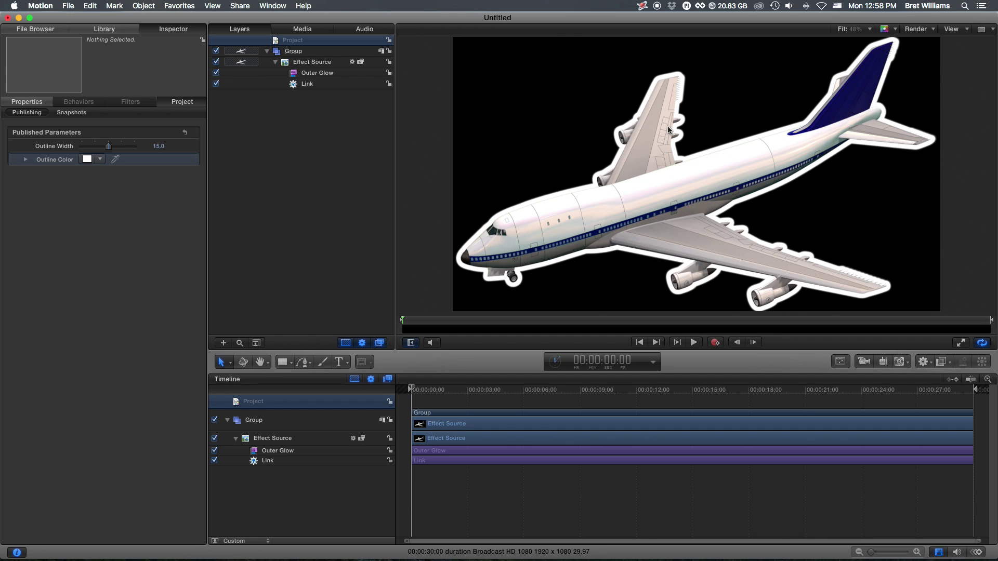
# Clear the airplane image from the Effect Source layer, leaving the grey placeholder
pyautogui.click(262, 440)
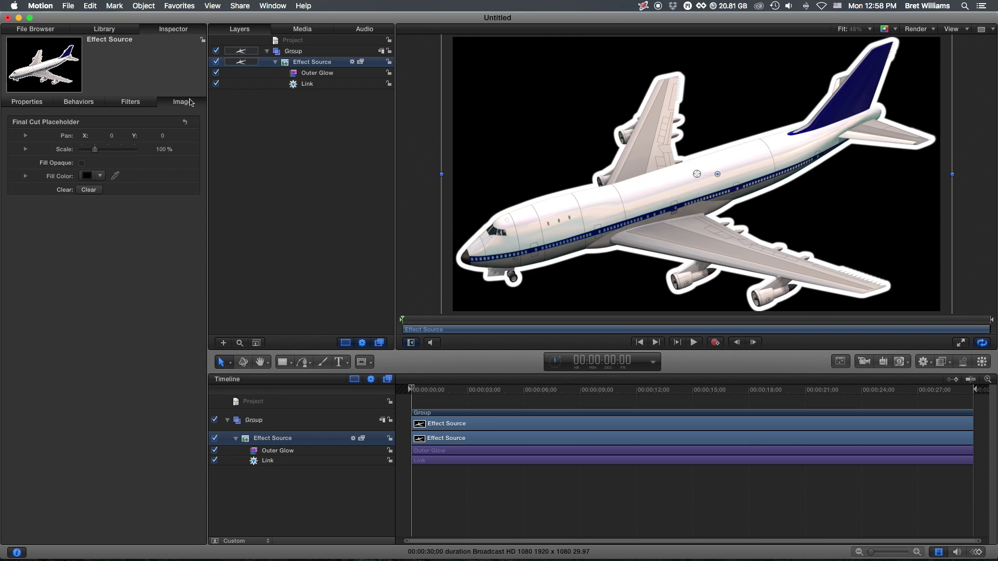
pyautogui.click(88, 190)
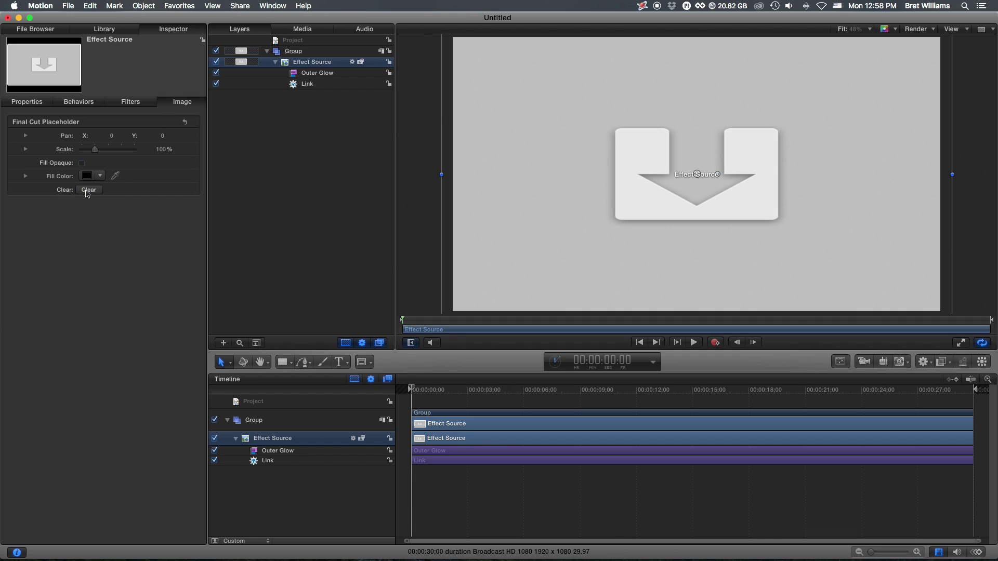
pyautogui.click(69, 7)
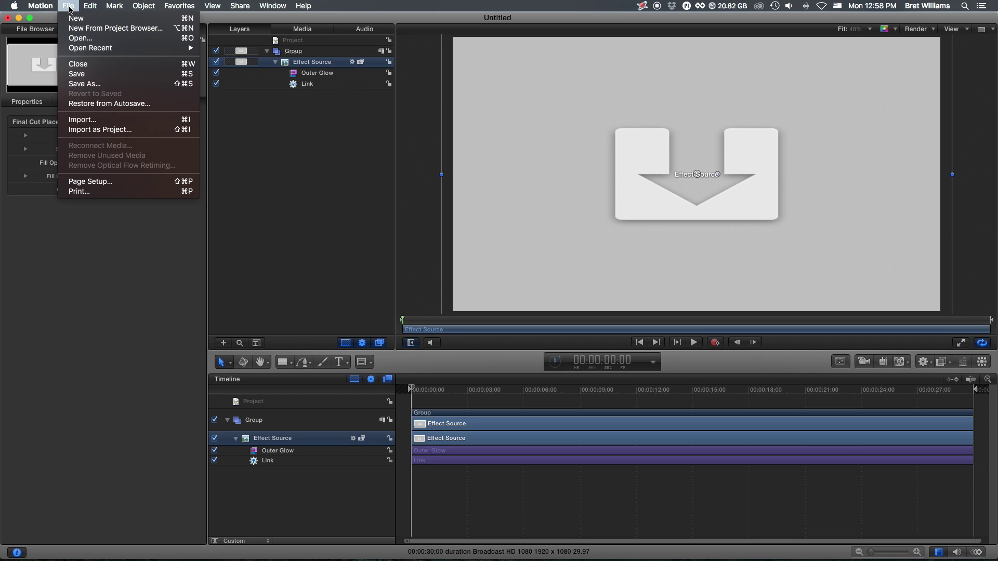
# Start the Final Cut Pro Effect save with template name 'BretFX Outliner lite'
pyautogui.click(96, 73)
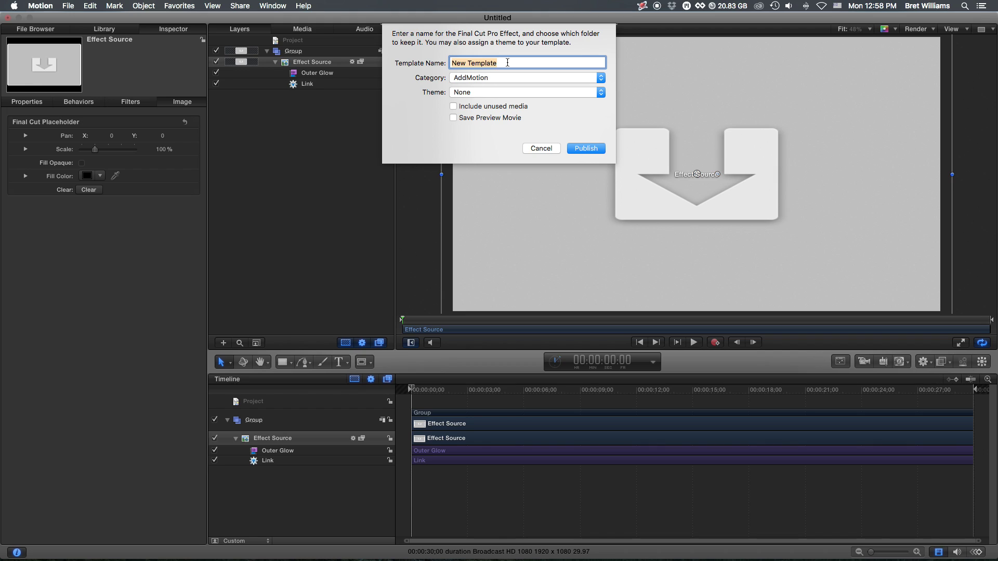
pyautogui.write('Bret')
pyautogui.write('FX Ou')
pyautogui.write('tliner li')
pyautogui.write('te')
pyautogui.moveTo(514, 63); pyautogui.dragTo(443, 63)
pyautogui.click(515, 62)
# Create a 'BretFX Outliner lite' template category and file the effect under it
pyautogui.click(491, 77)
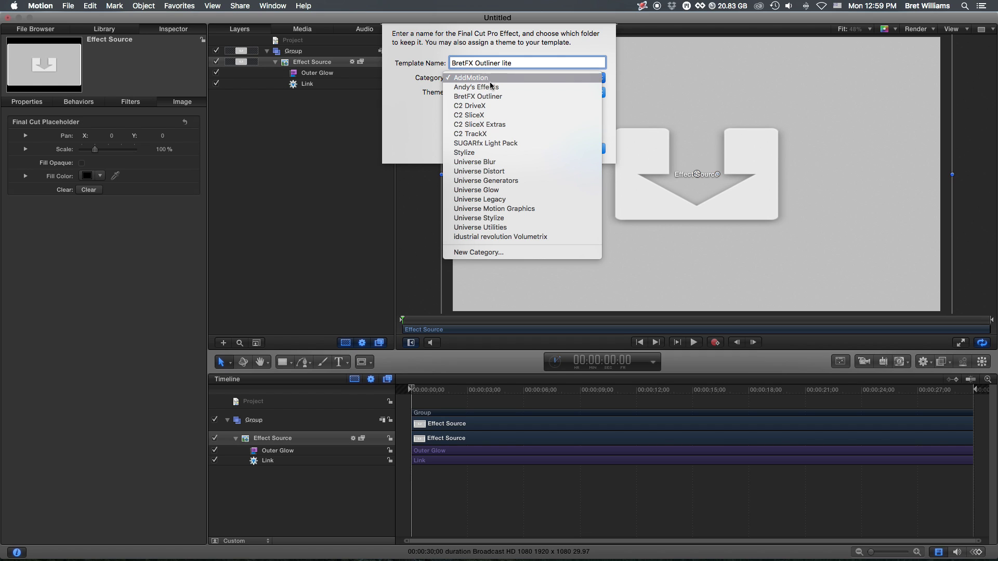
pyautogui.click(481, 252)
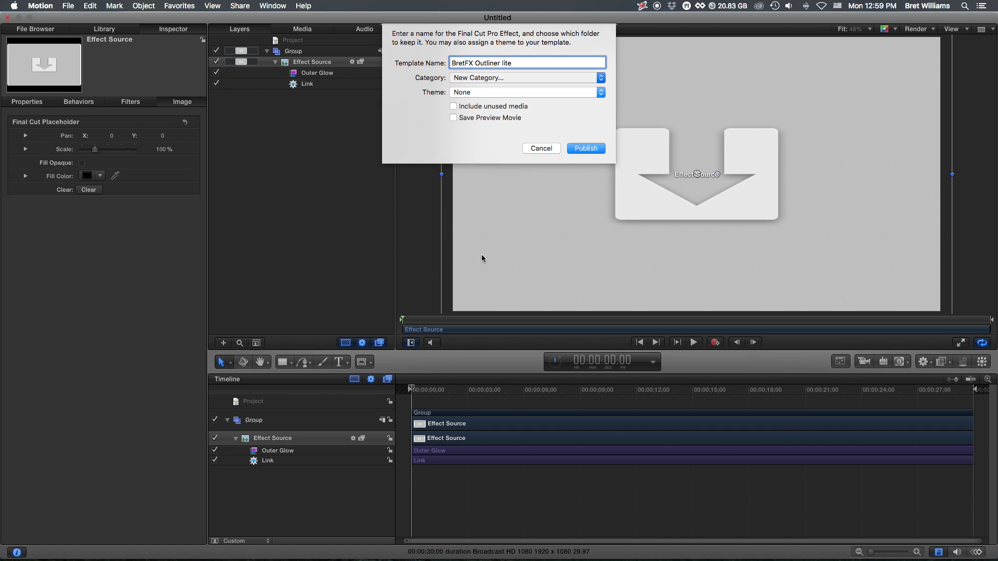
pyautogui.write('B')
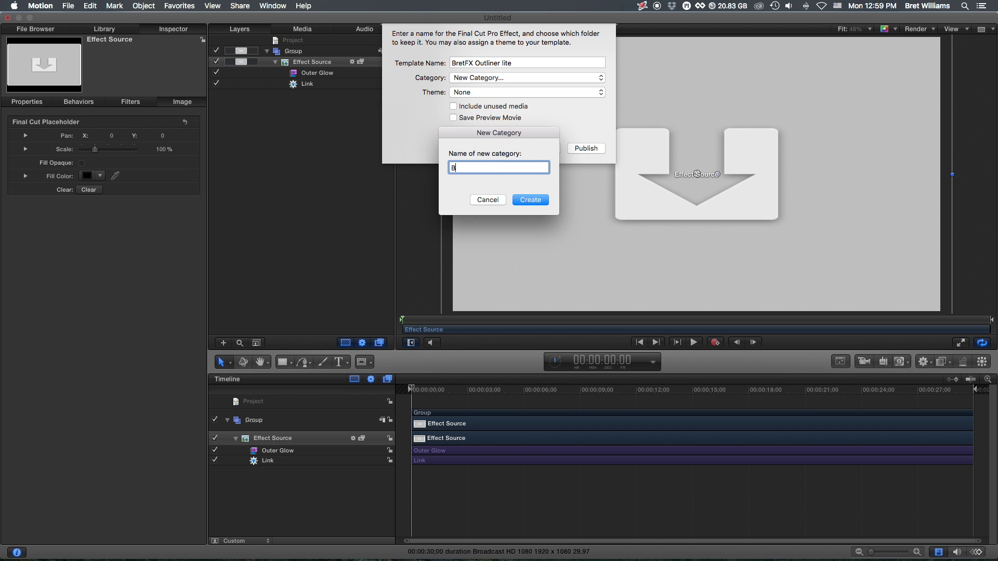
pyautogui.write('retFX O')
pyautogui.write('utliner')
pyautogui.write(' lite')
pyautogui.click(531, 200)
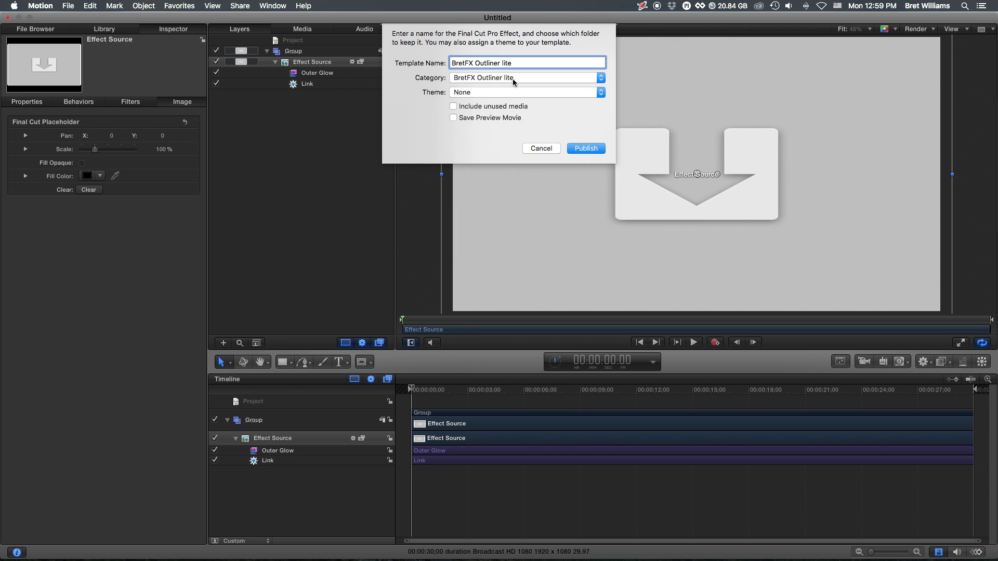
# Publish the BretFX Outliner lite effect and switch spaces to Final Cut Pro
pyautogui.click(586, 149)
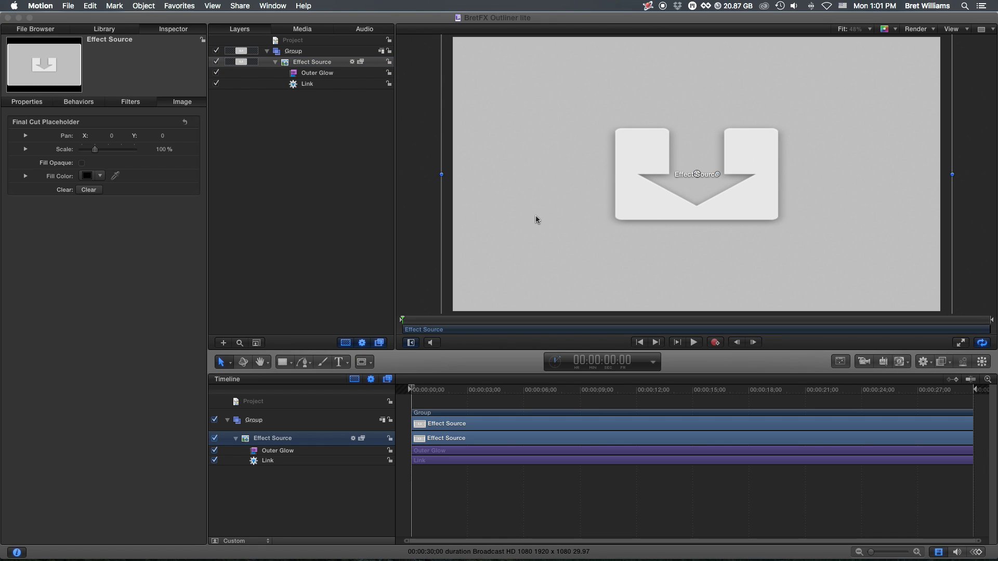
pyautogui.hotkey('ctrl', 'Right')
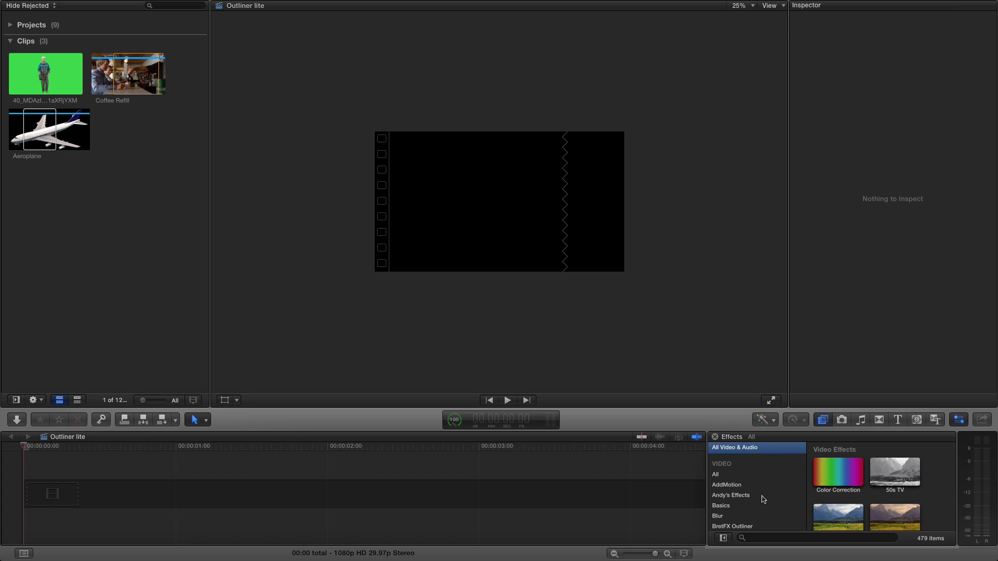
pyautogui.scroll(-2, 763, 499)
pyautogui.scroll(-1, 762, 500)
pyautogui.scroll(-1, 762, 499)
pyautogui.scroll(-2, 763, 499)
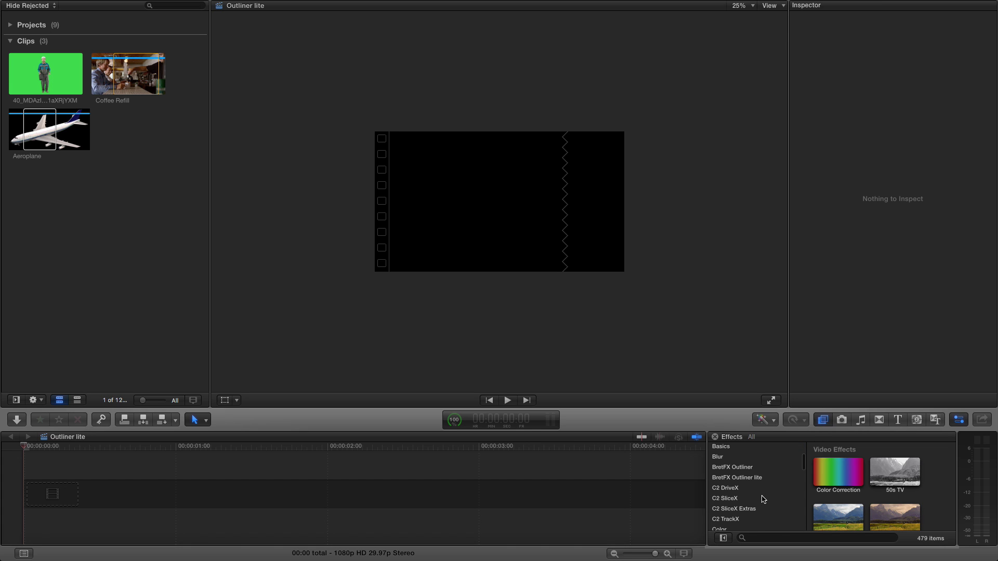
# Filter the Effects browser to the BretFX Outliner lite category
pyautogui.click(736, 481)
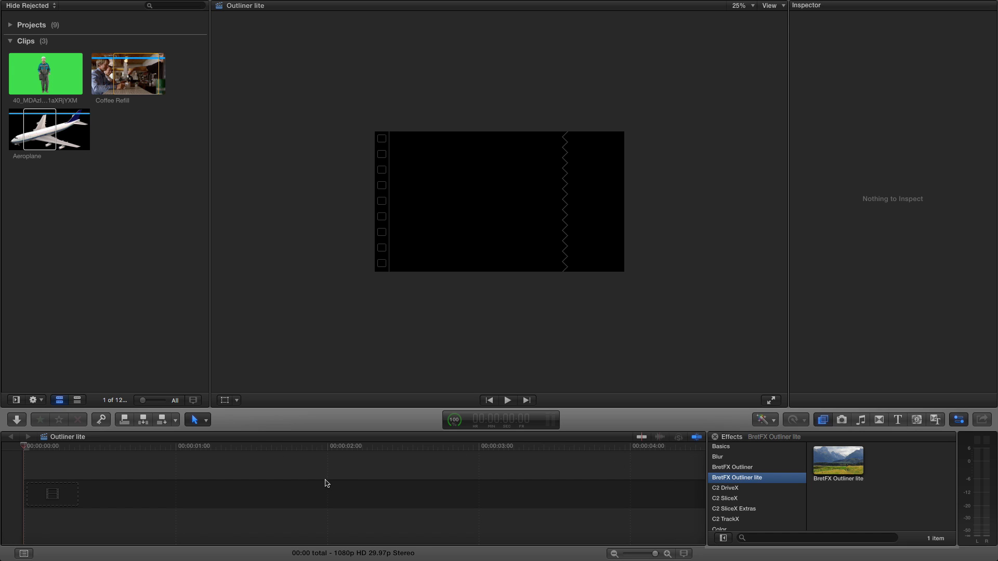
# Add the Aeroplane clip to the timeline with 1080p HD, 29.97p video properties
pyautogui.moveTo(40, 141); pyautogui.dragTo(55, 496)
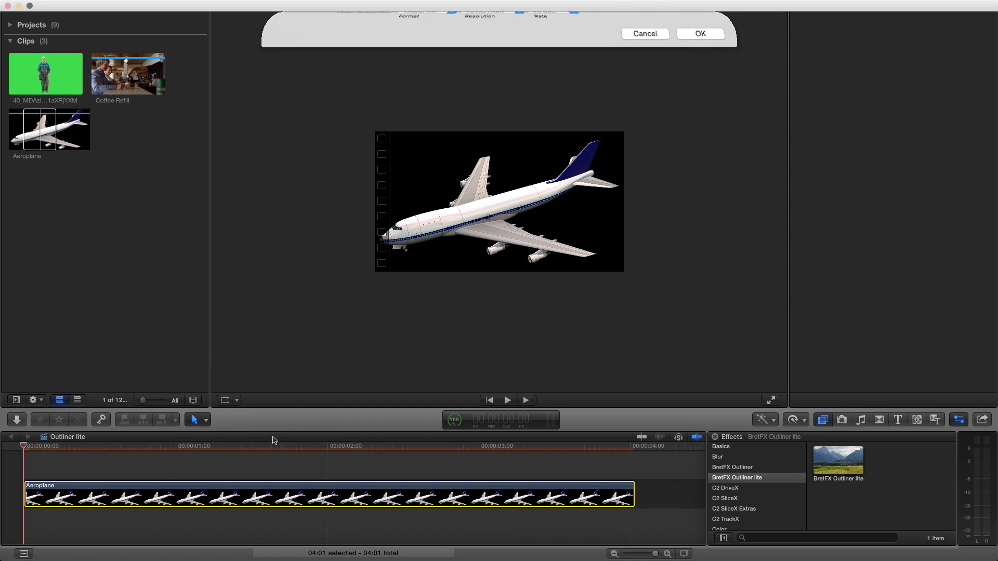
pyautogui.click(550, 49)
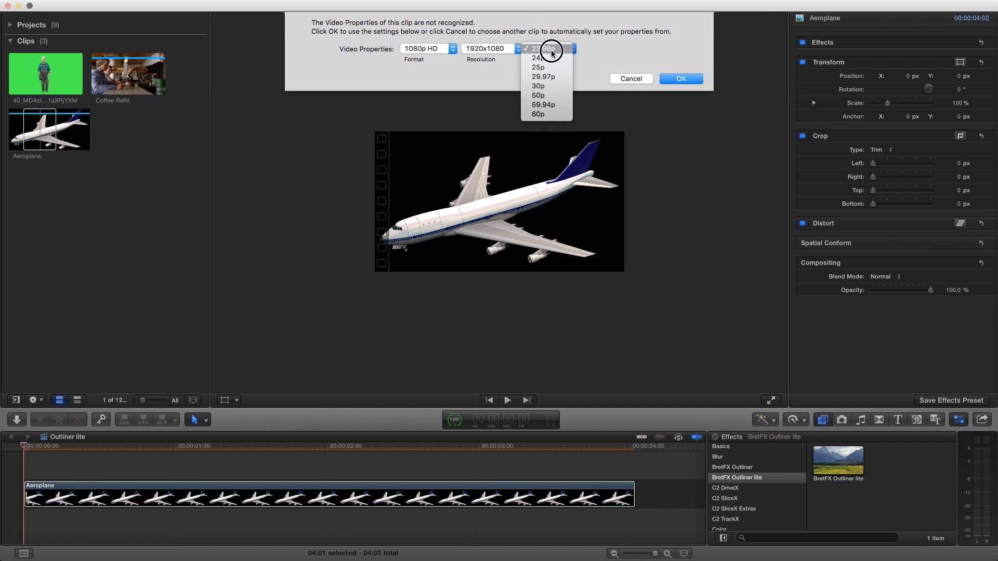
pyautogui.click(551, 76)
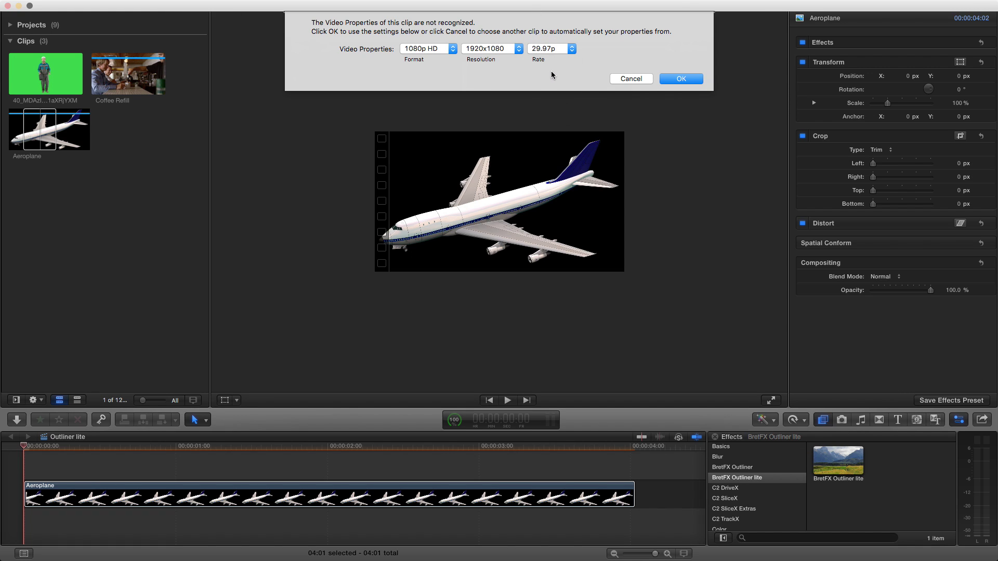
pyautogui.click(694, 80)
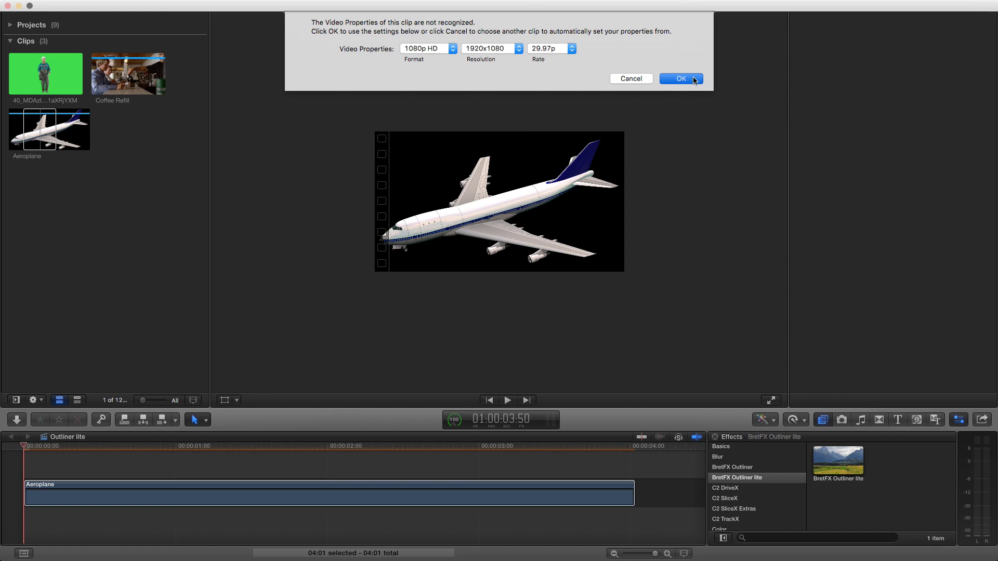
# Drag BretFX Outliner lite from the Effects browser onto the Aeroplane clip
pyautogui.click(838, 467)
pyautogui.moveTo(838, 467); pyautogui.dragTo(368, 500)
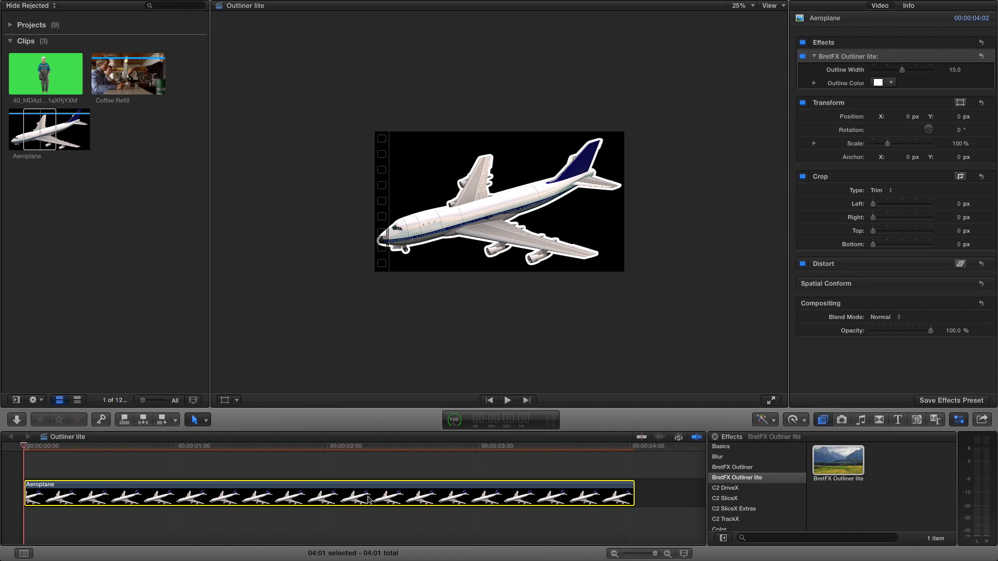
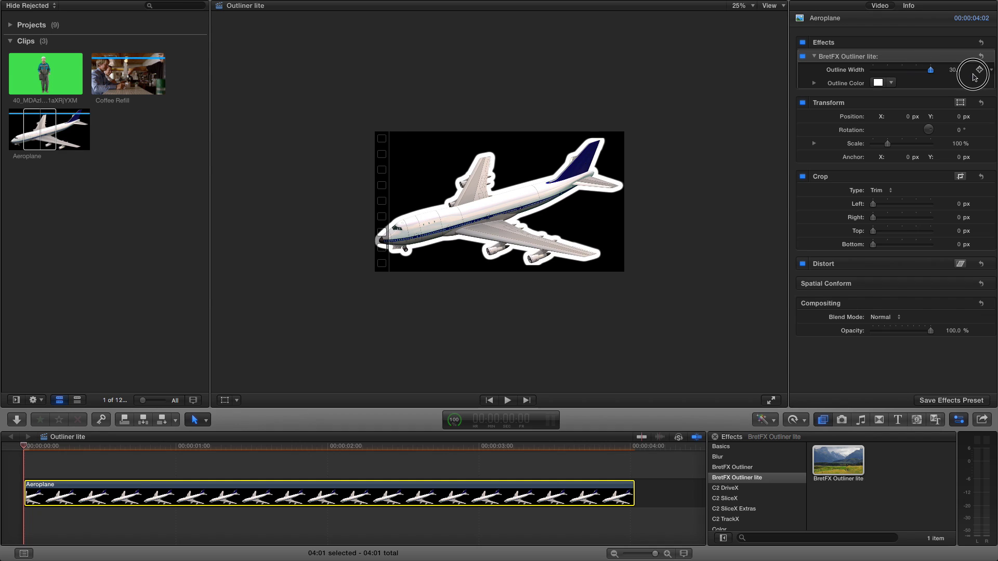
# Reduce the aeroplane's Outliner lite Outline Width from 30 to 24
pyautogui.moveTo(955, 76)
pyautogui.mouseDown()
pyautogui.moveTo(870, 81)
pyautogui.moveTo(919, 83)
pyautogui.mouseUp()
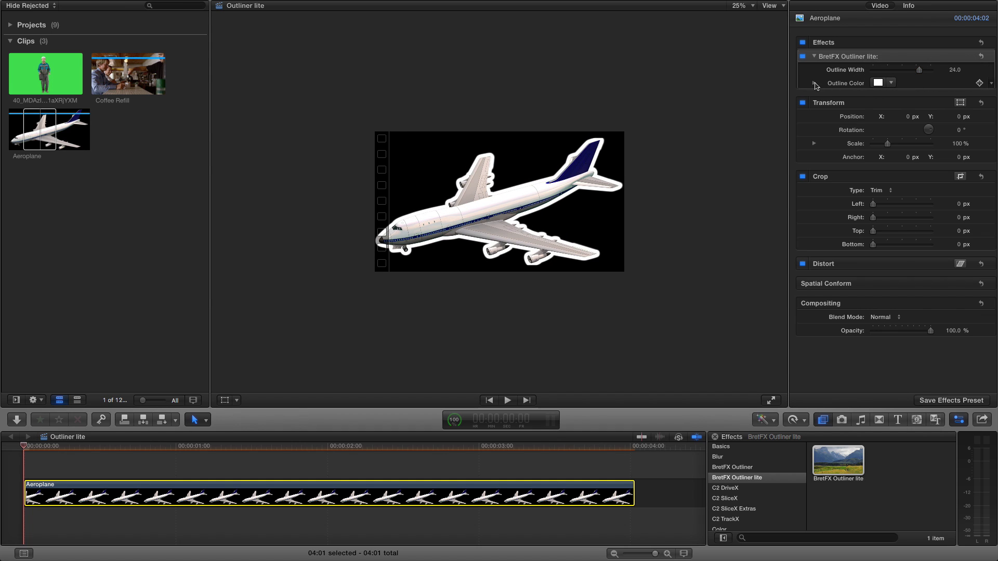
# Make the outline magenta by lowering the Outline Color's green value to about 50
pyautogui.click(879, 82)
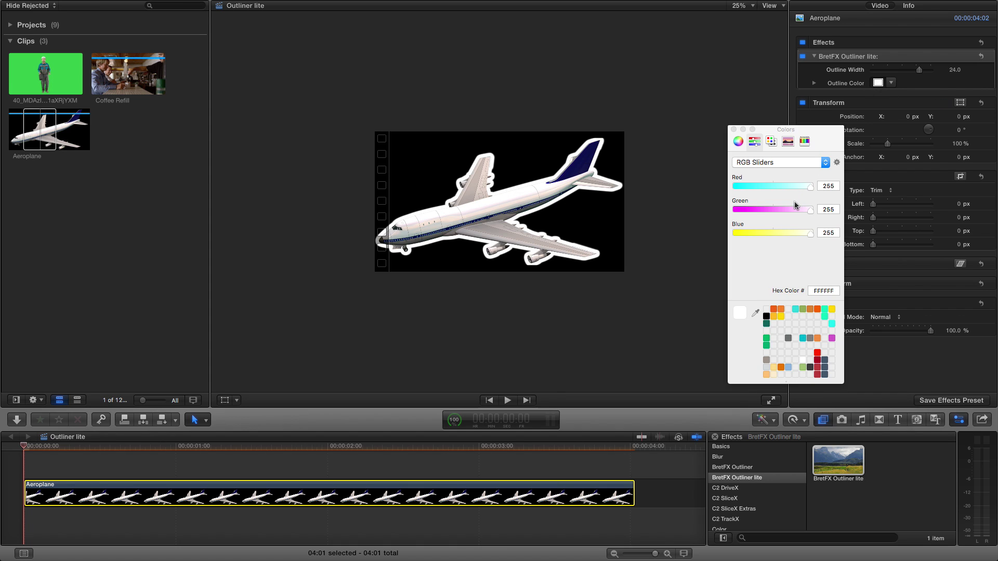
pyautogui.moveTo(809, 209); pyautogui.dragTo(750, 212)
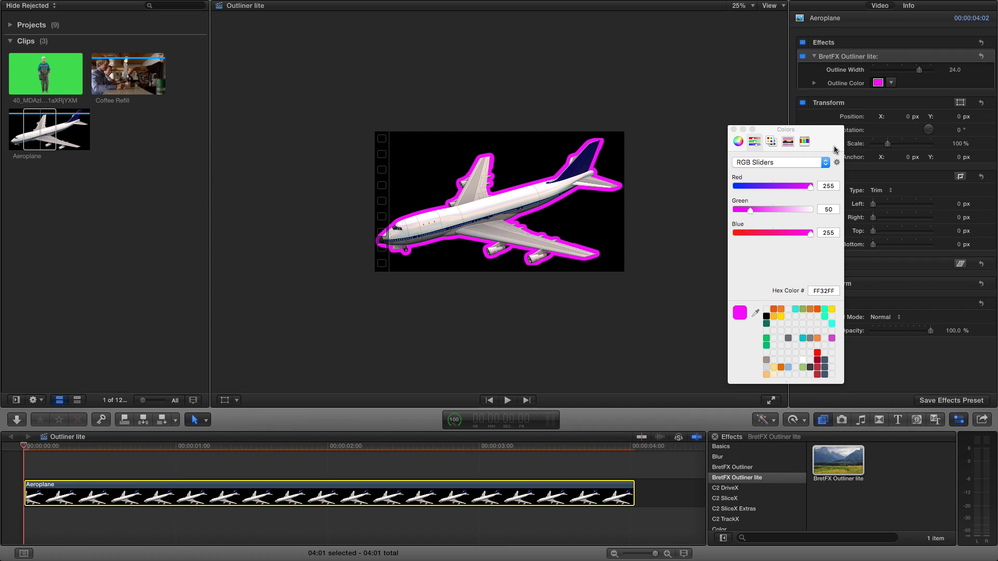
pyautogui.click(733, 131)
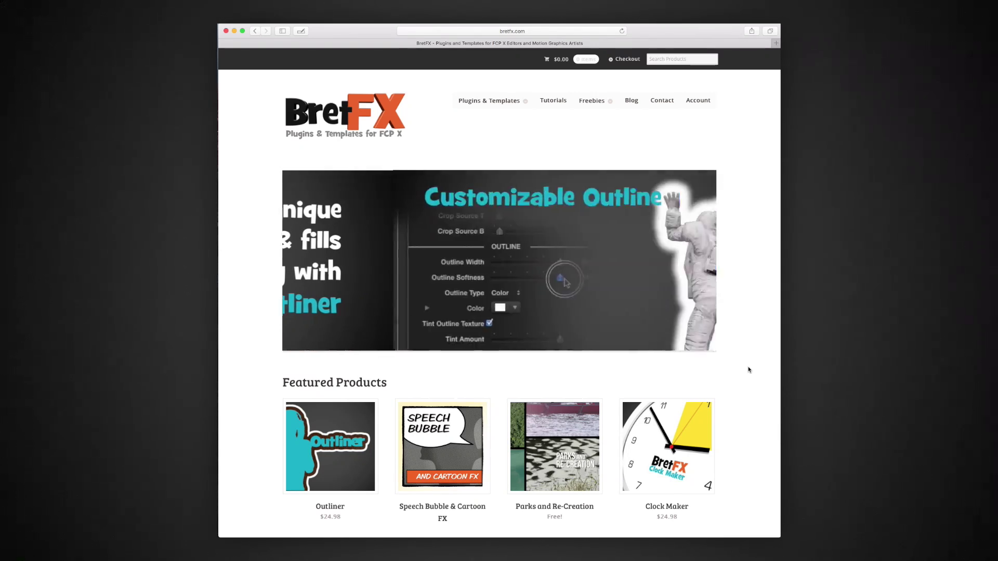
pyautogui.scroll(-5, 748, 370)
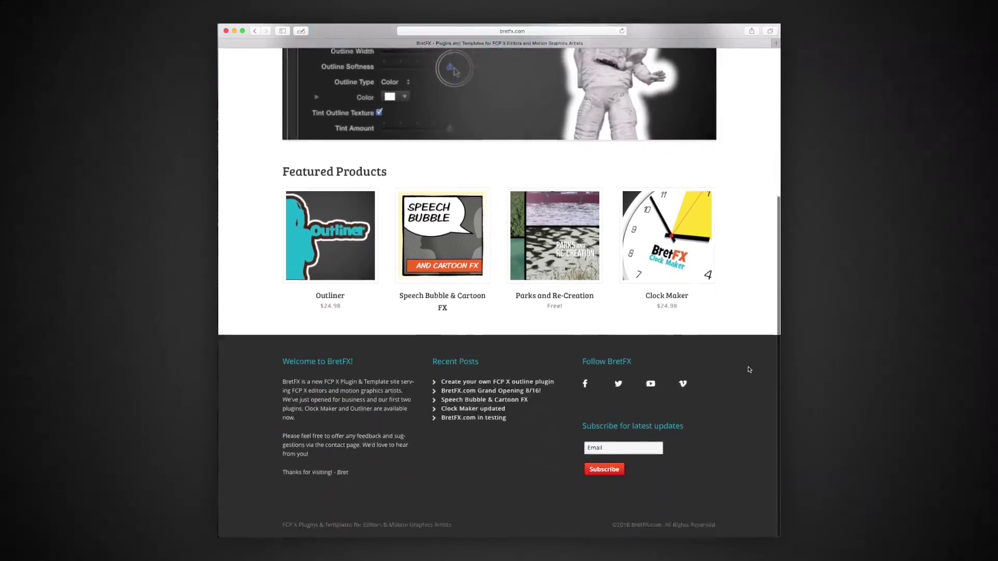
# Select the Email field under Subscribe for latest updates in the bretfx.com footer
pyautogui.click(630, 449)
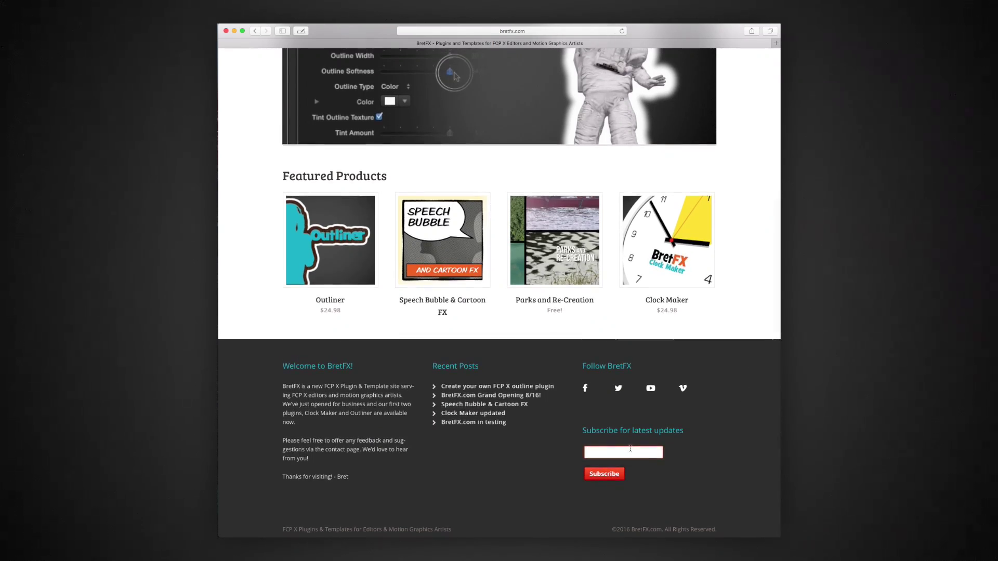